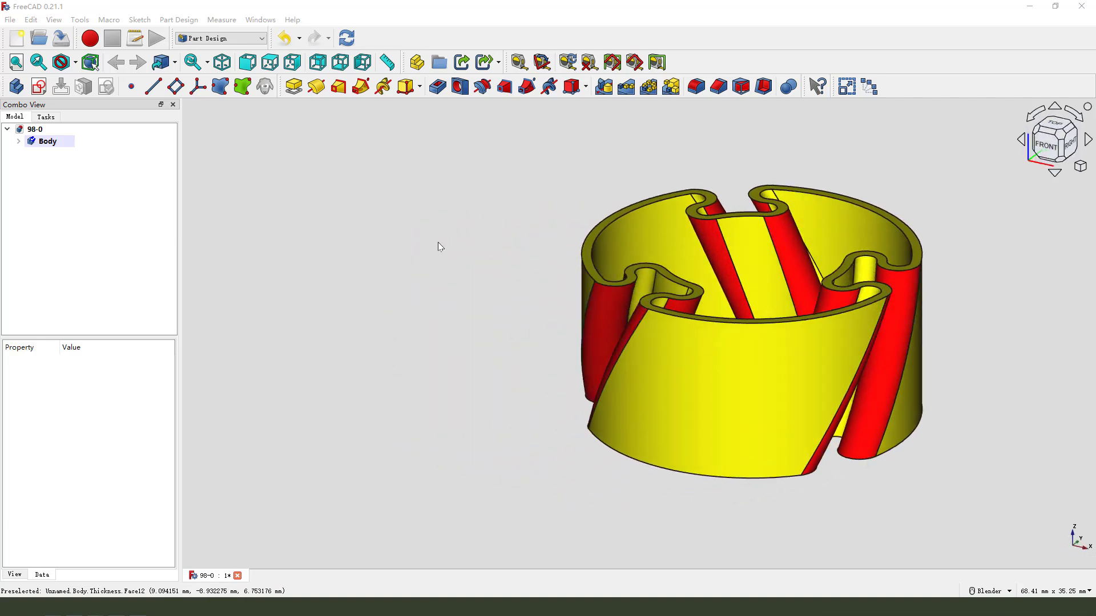
mouse_move(430, 222)
mouse_down()
mouse_move(747, 111)
mouse_move(526, 433)
mouse_move(524, 411)
mouse_up()
drag(357, 308, 450, 327)
drag(310, 272, 380, 306)
mouse_move(390, 280)
mouse_down()
mouse_move(405, 296)
mouse_move(350, 312)
mouse_up()
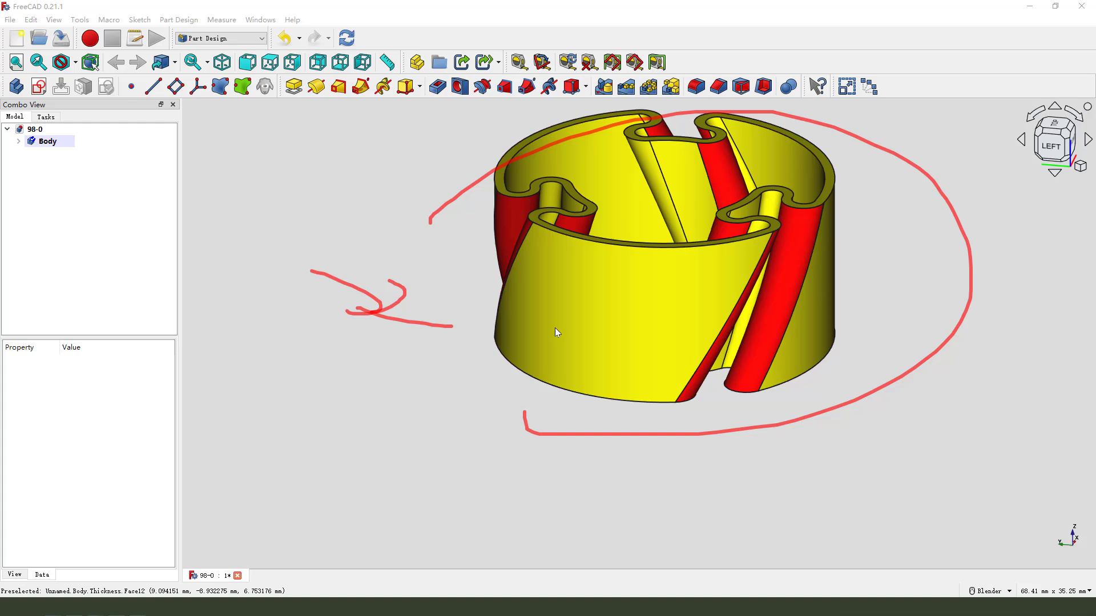
key(Escape)
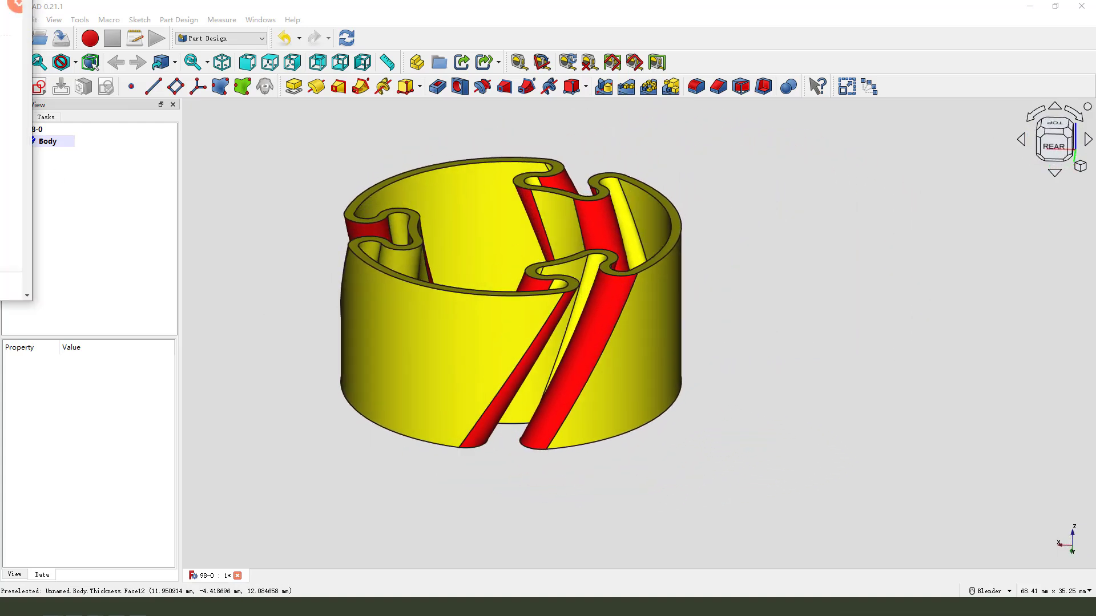
- Switch to the browser and examine the AA to C battery adapter page's model source link and reference photos
key(alt+Tab)
key(super+Up)
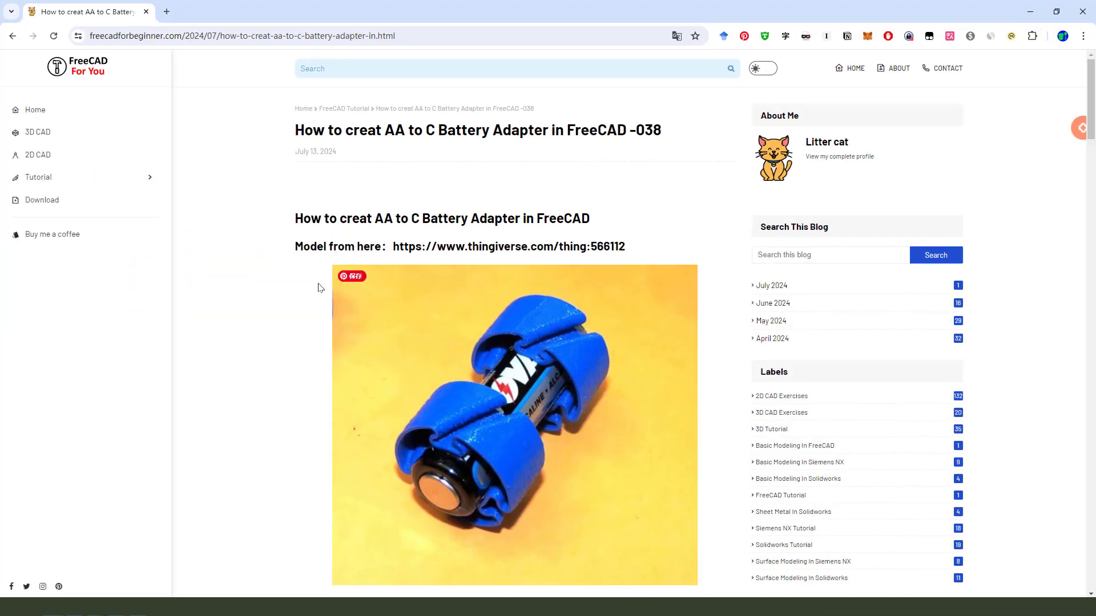
drag(98, 29, 103, 31)
key(Escape)
scroll(590, 344, down, 3)
scroll(587, 363, up, 1)
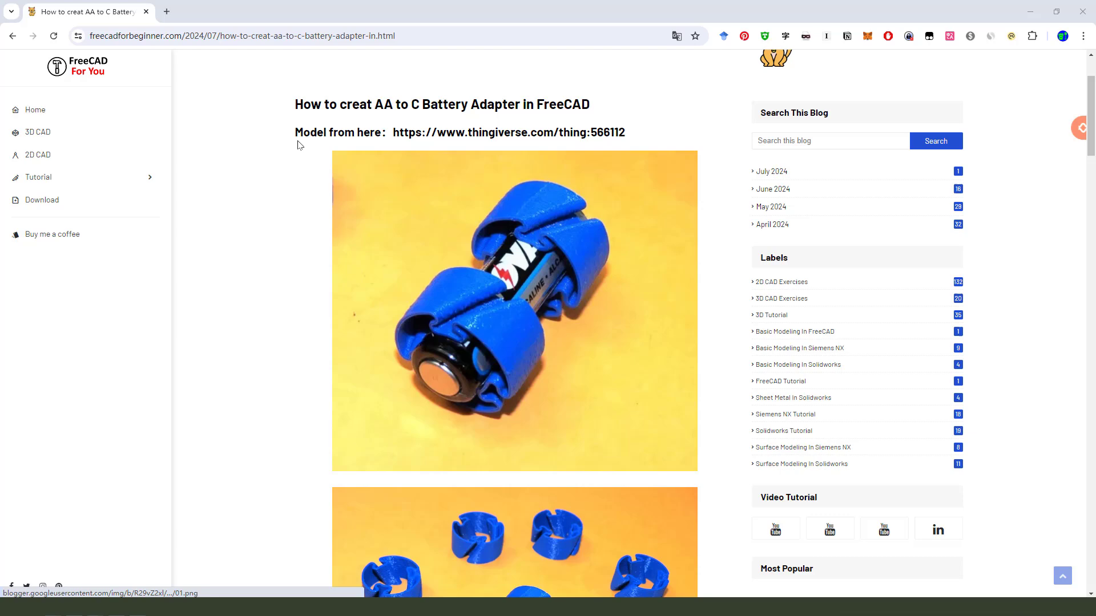
drag(296, 141, 422, 144)
key(Escape)
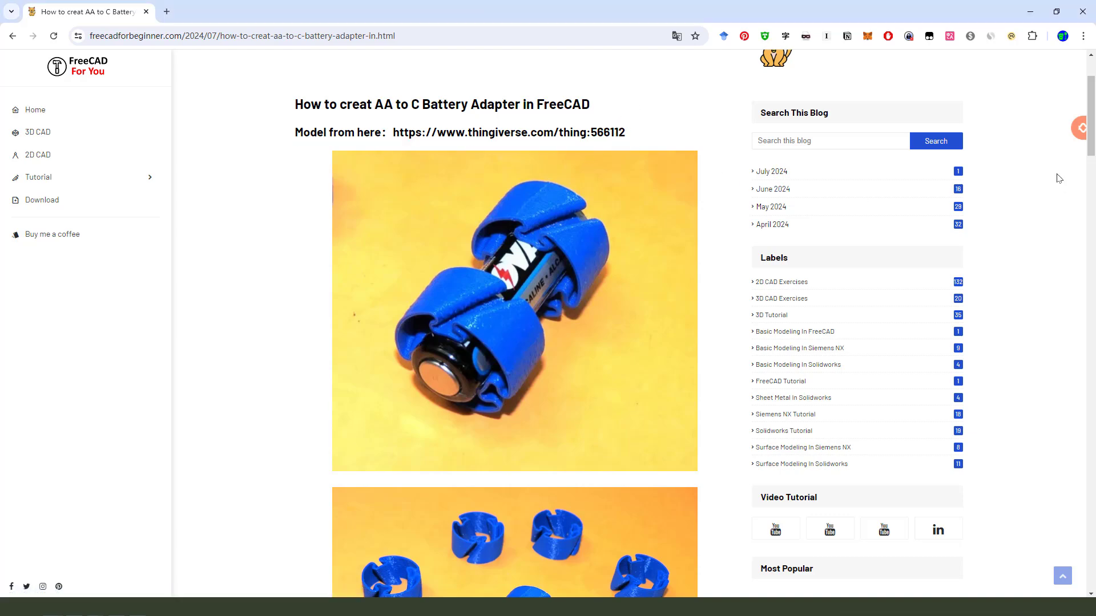
mouse_move(1090, 136)
mouse_down()
mouse_move(1091, 402)
mouse_move(1089, 210)
mouse_move(1066, 111)
mouse_up()
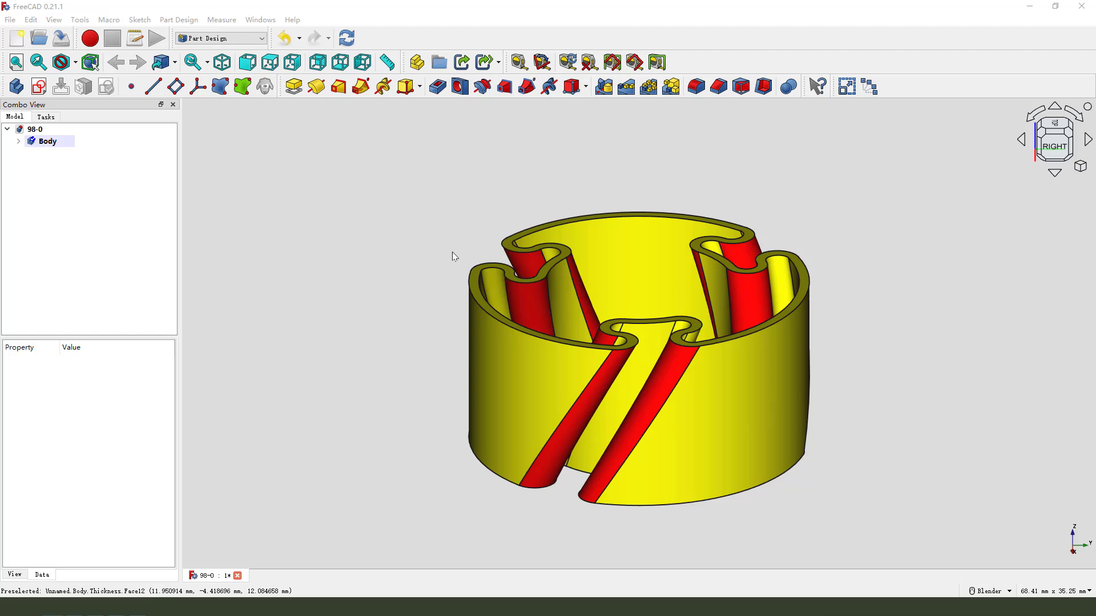
- Create a new empty document and start a sketch on the XY plane
scroll(313, 318, down, 2)
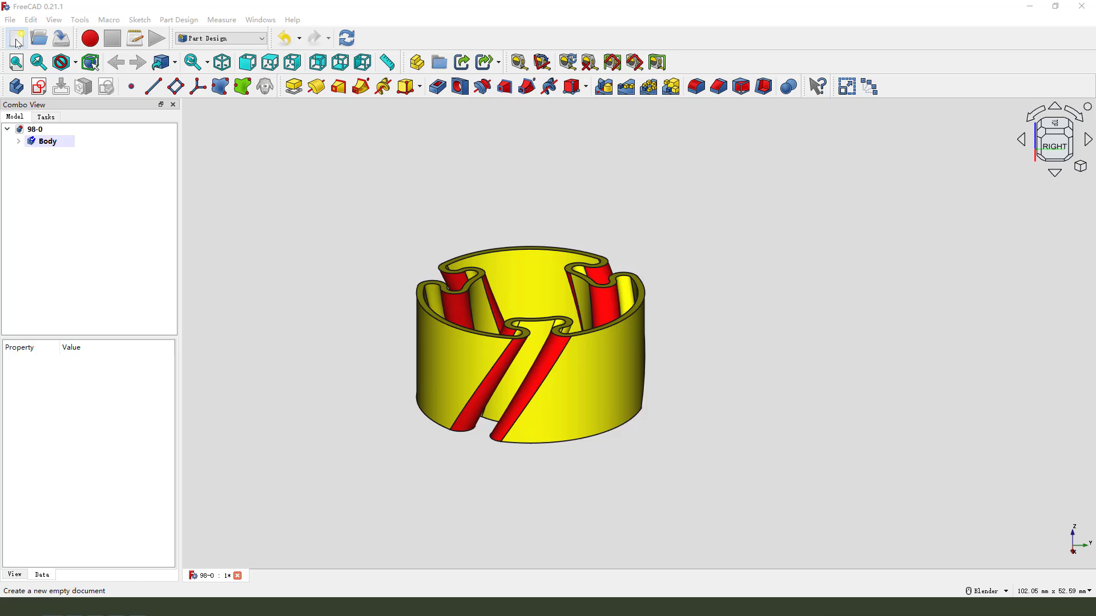
click(16, 39)
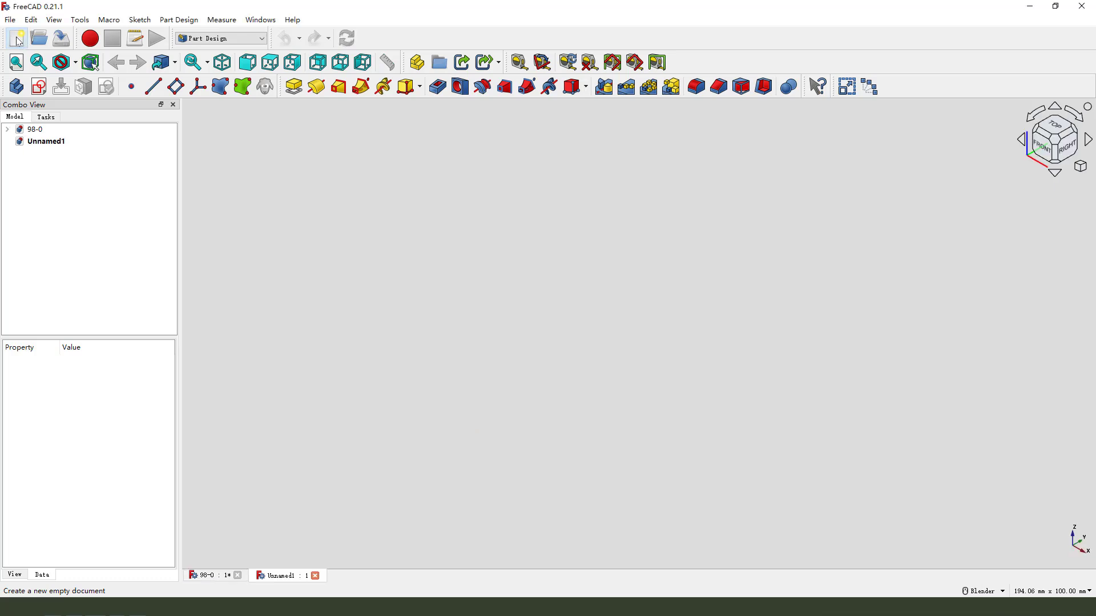
click(43, 90)
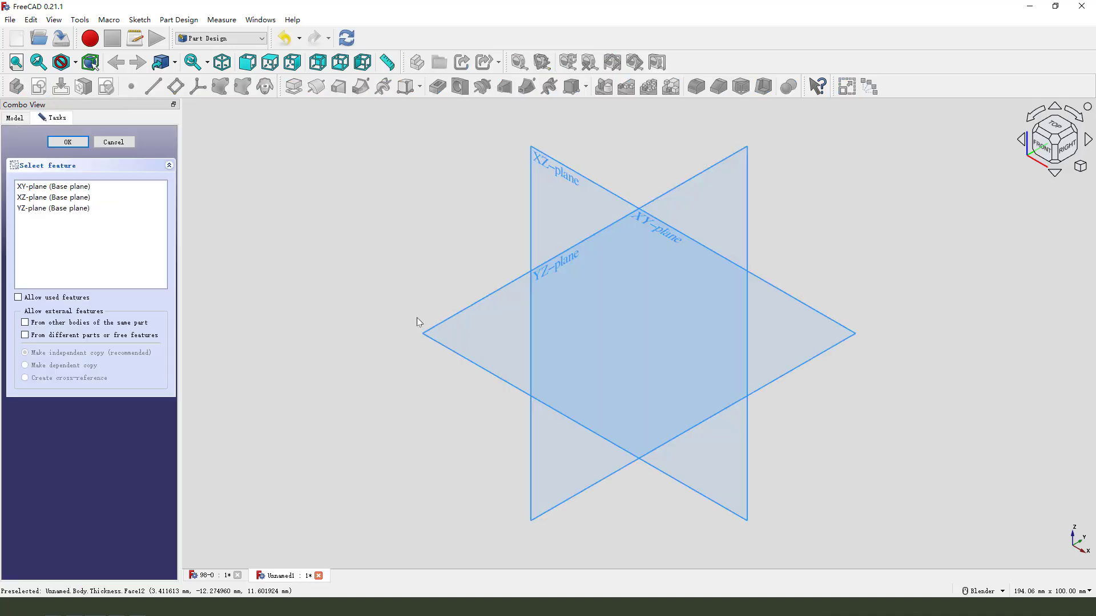
middle_drag(391, 294, 428, 300)
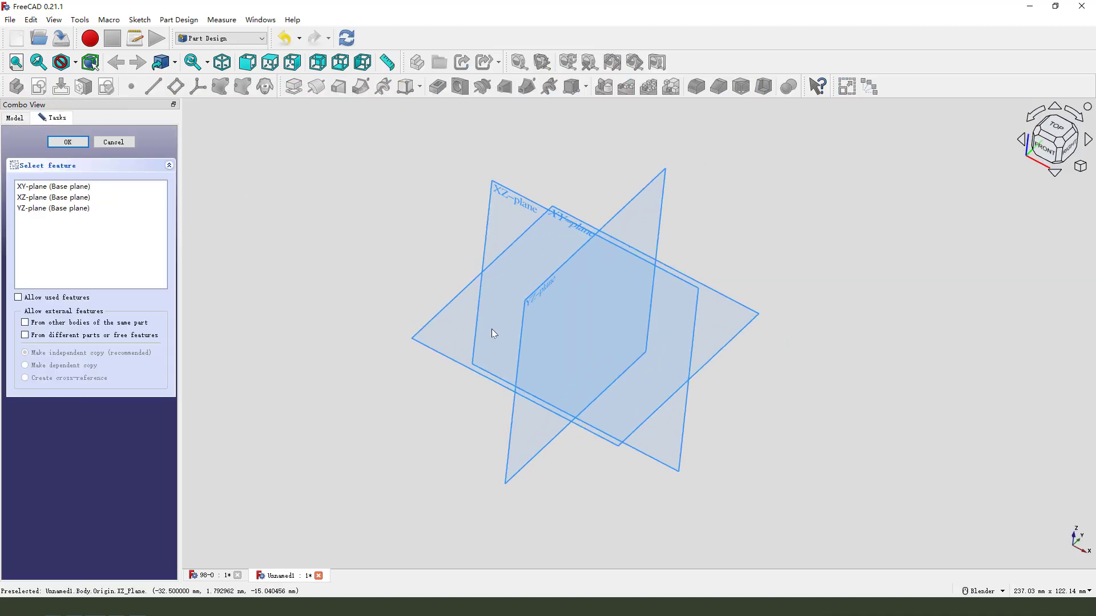
middle_drag(491, 331, 524, 320)
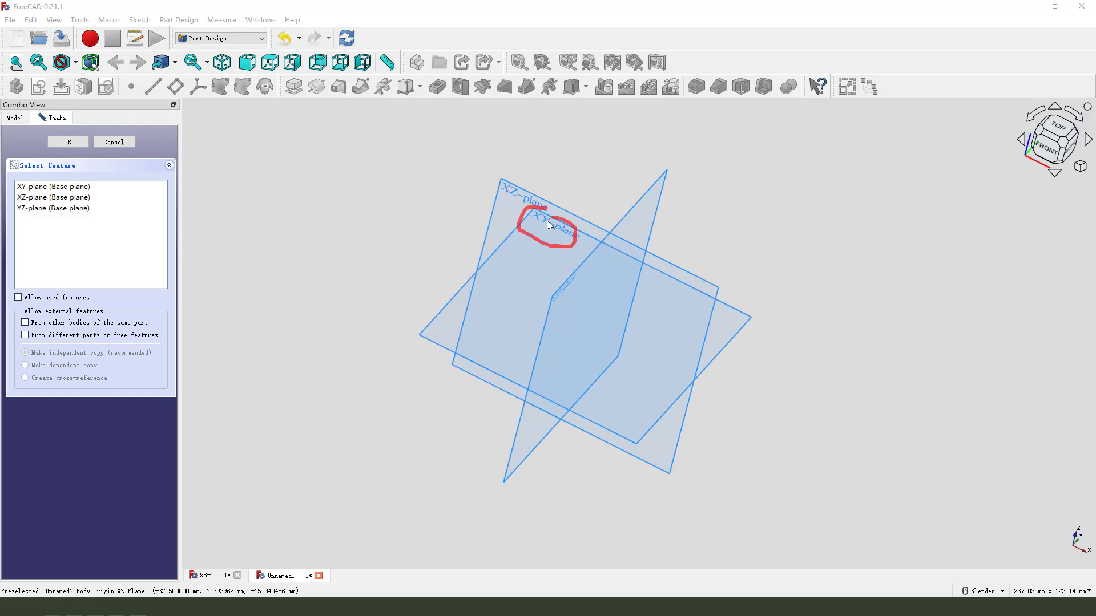
click(545, 220)
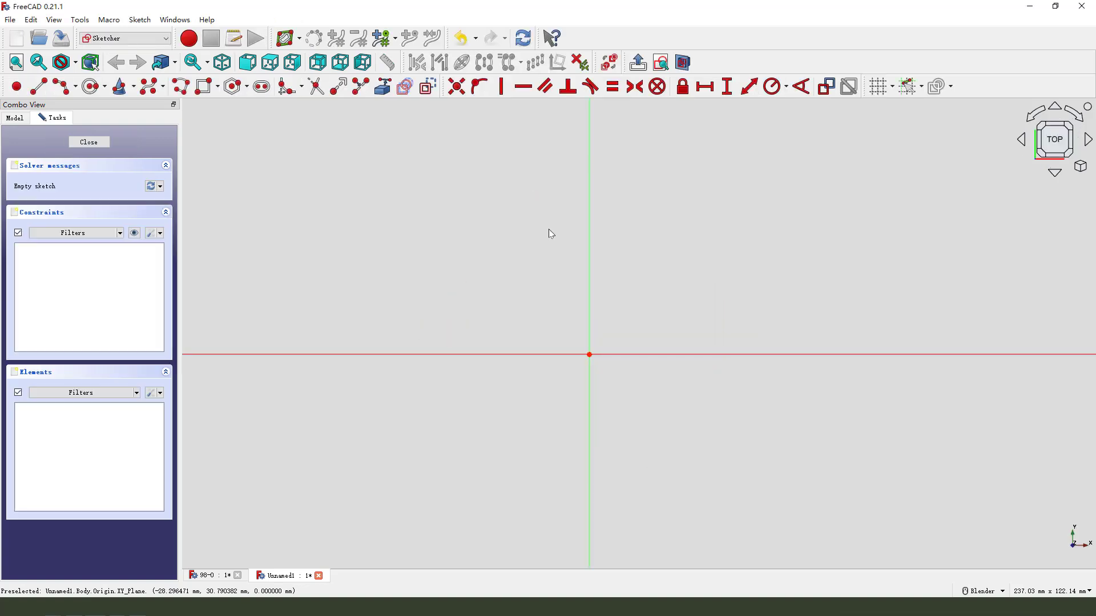
- Sketch a circle centred on the origin, constrain its diameter to 25.5 mm, and close the sketch
click(94, 88)
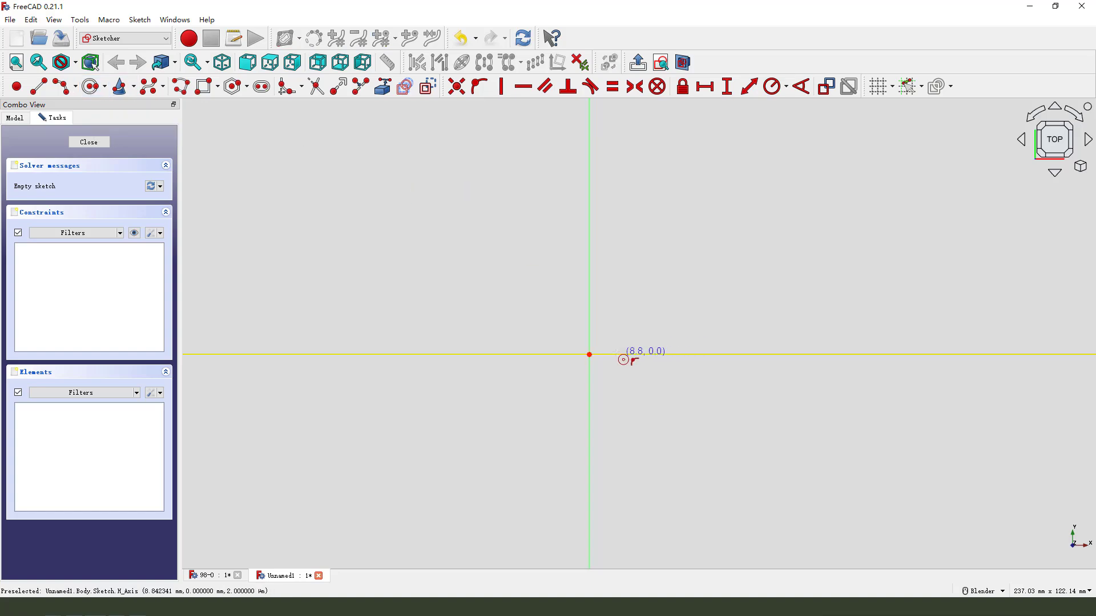
click(589, 355)
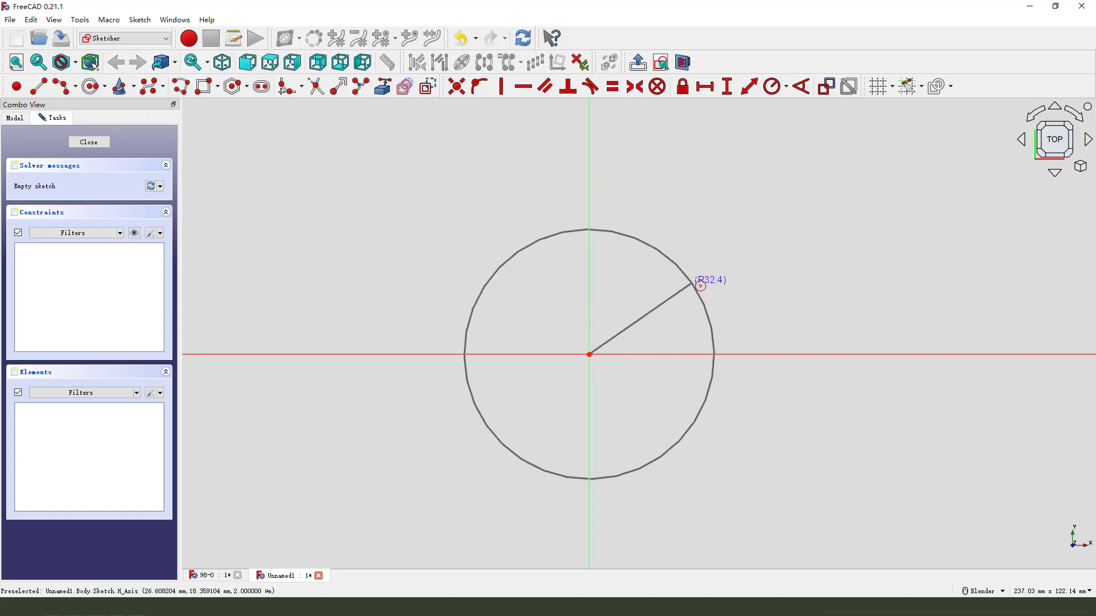
click(697, 282)
click(787, 87)
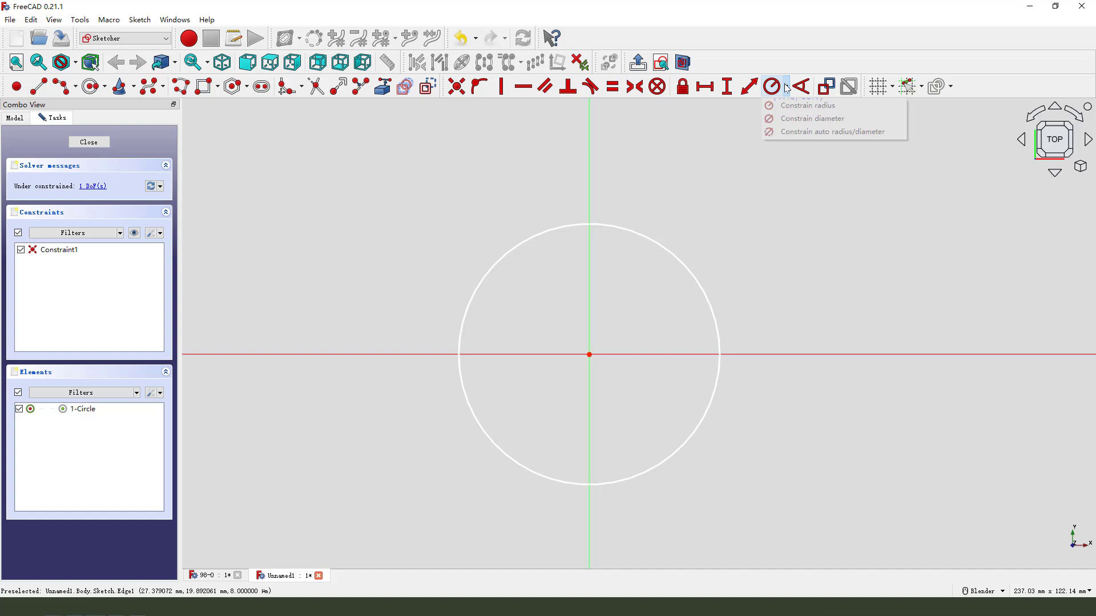
click(807, 118)
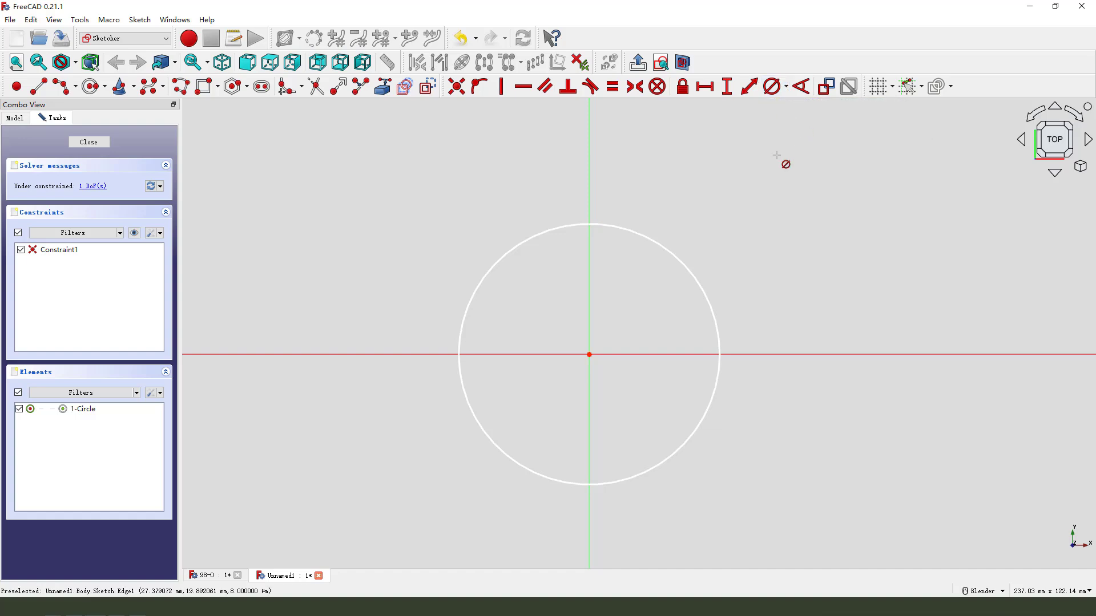
click(682, 266)
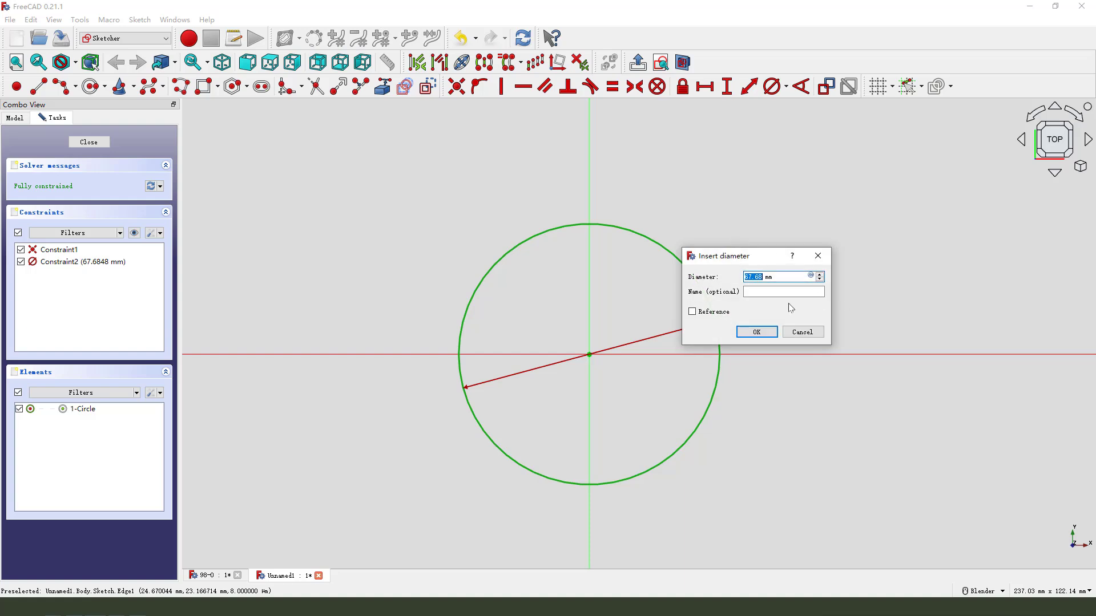
text(25)
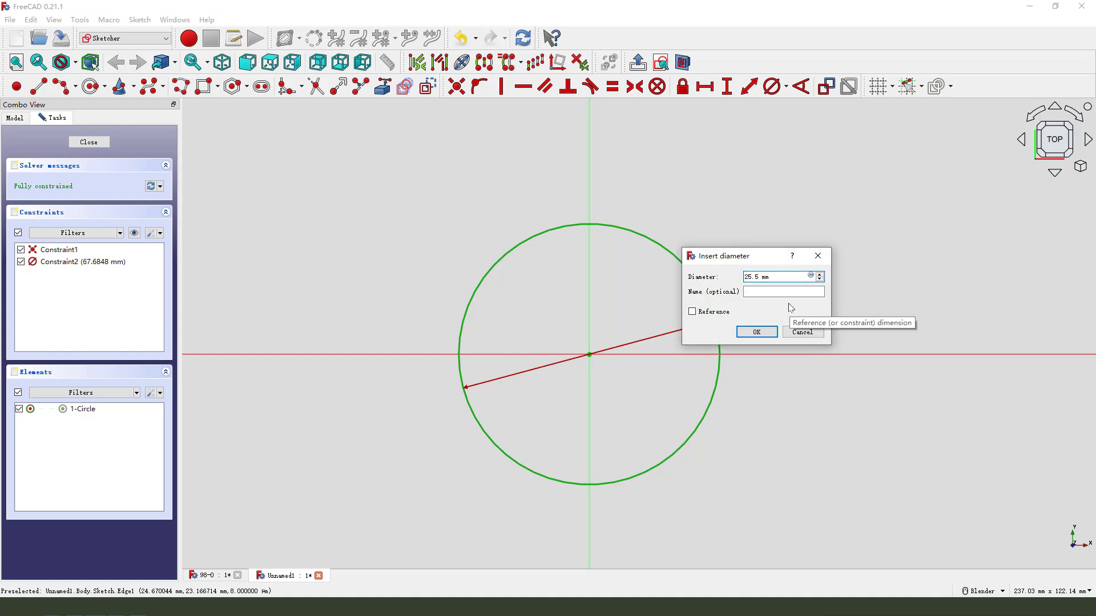
key(Return)
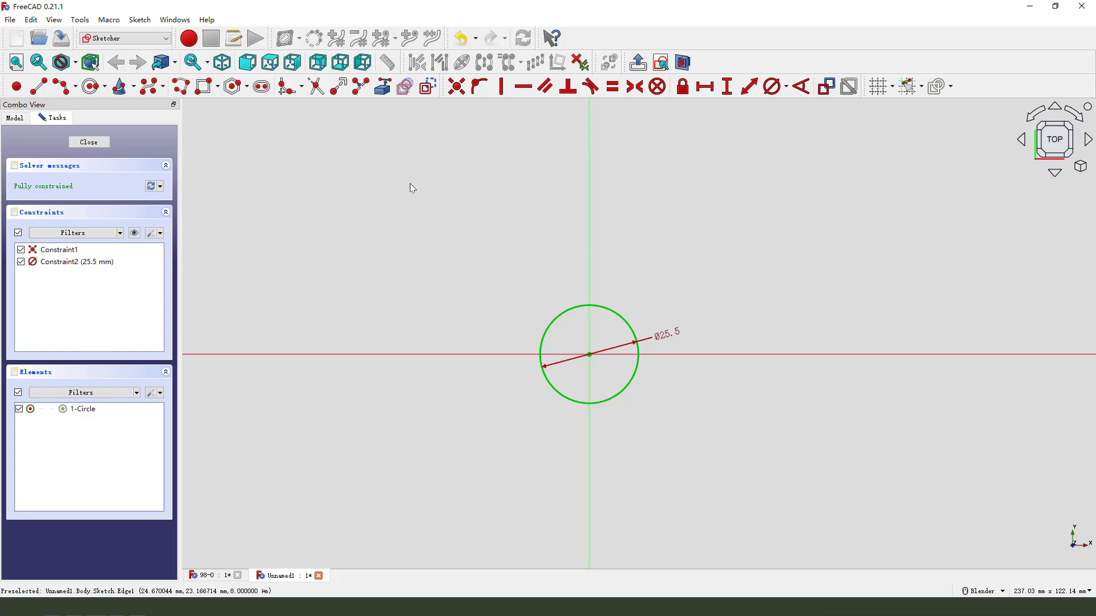
click(89, 142)
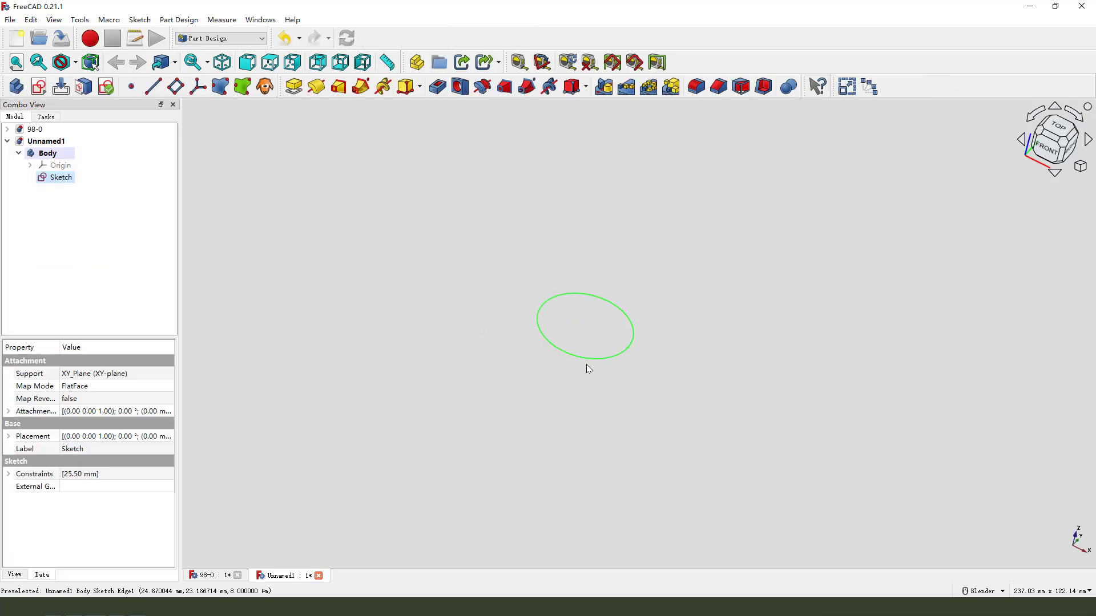
- Pad the circle sketch to a length of 12.7 mm
click(296, 90)
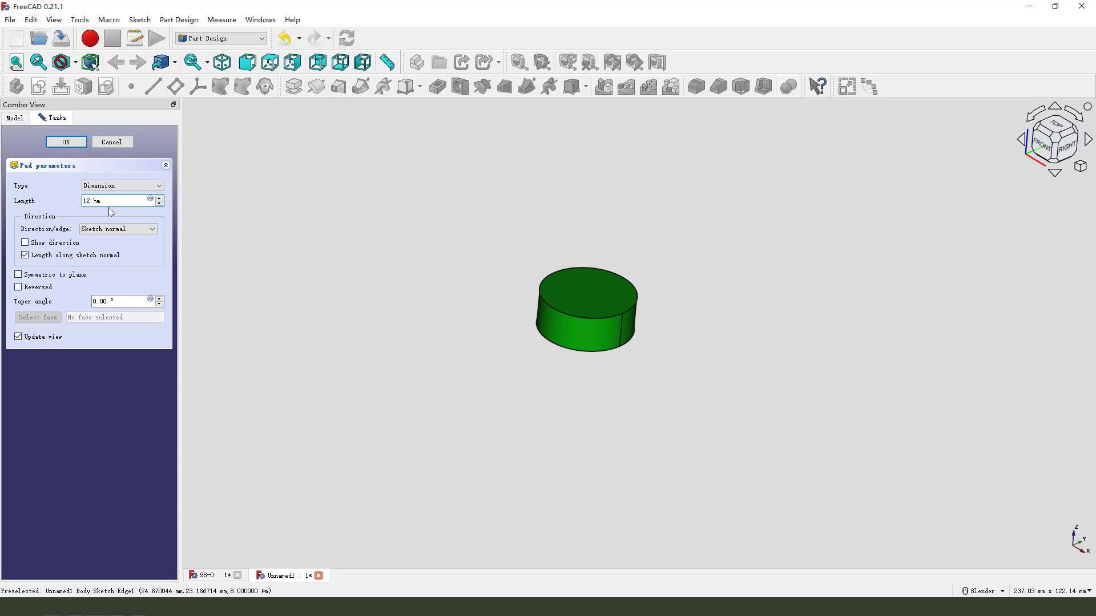
middle_drag(339, 244, 155, 171)
click(66, 143)
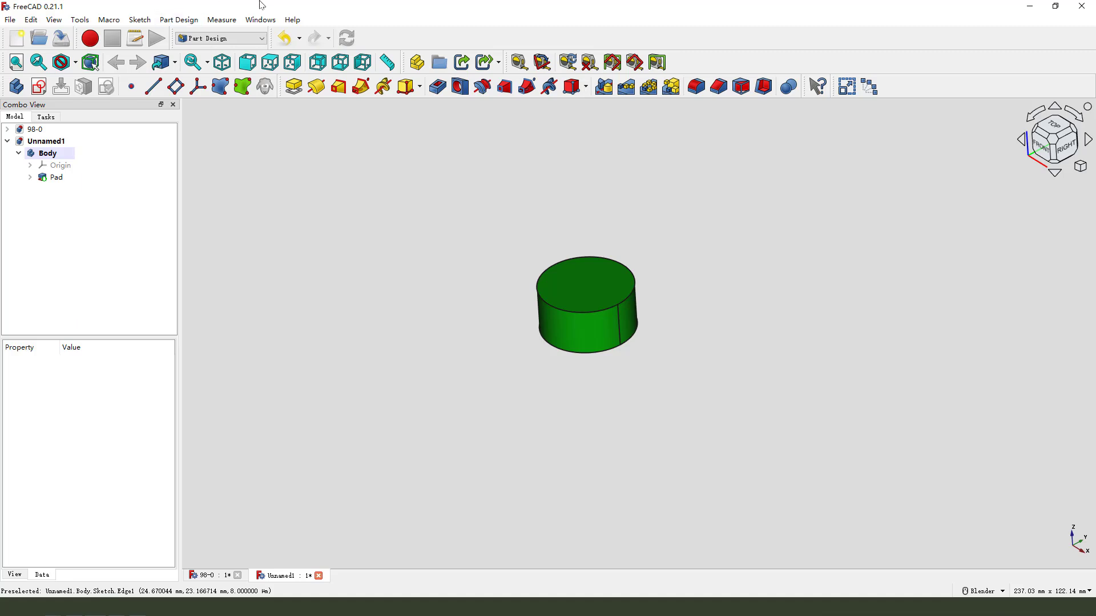
- Start a second sketch on the XY plane of the padded cylinder's body
click(45, 90)
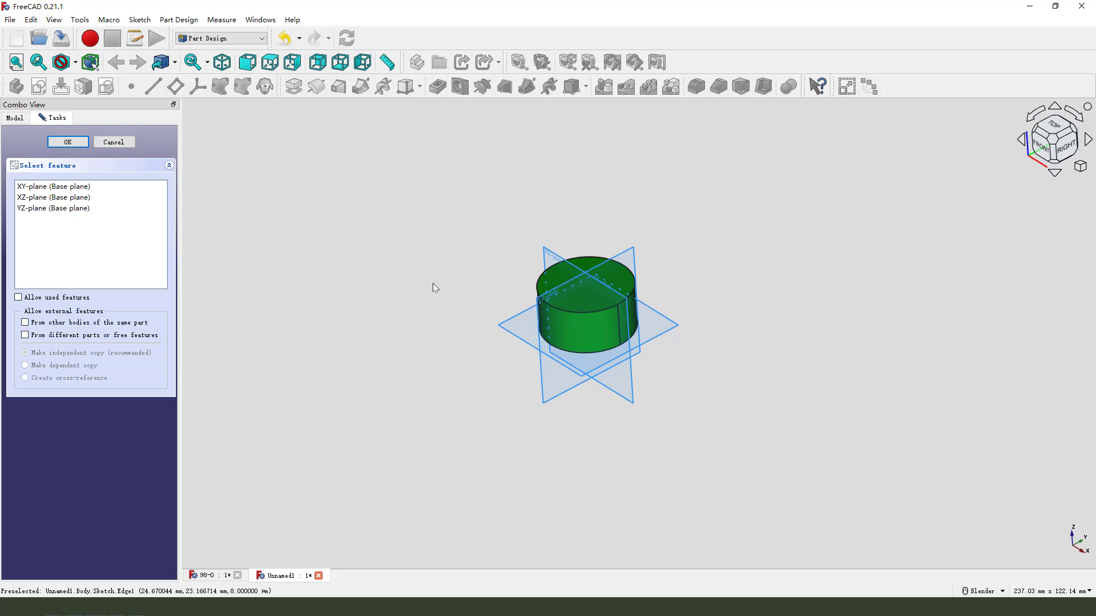
mouse_move(433, 286)
middle_down()
mouse_move(523, 321)
mouse_move(526, 313)
middle_up()
scroll(587, 281, up, 4)
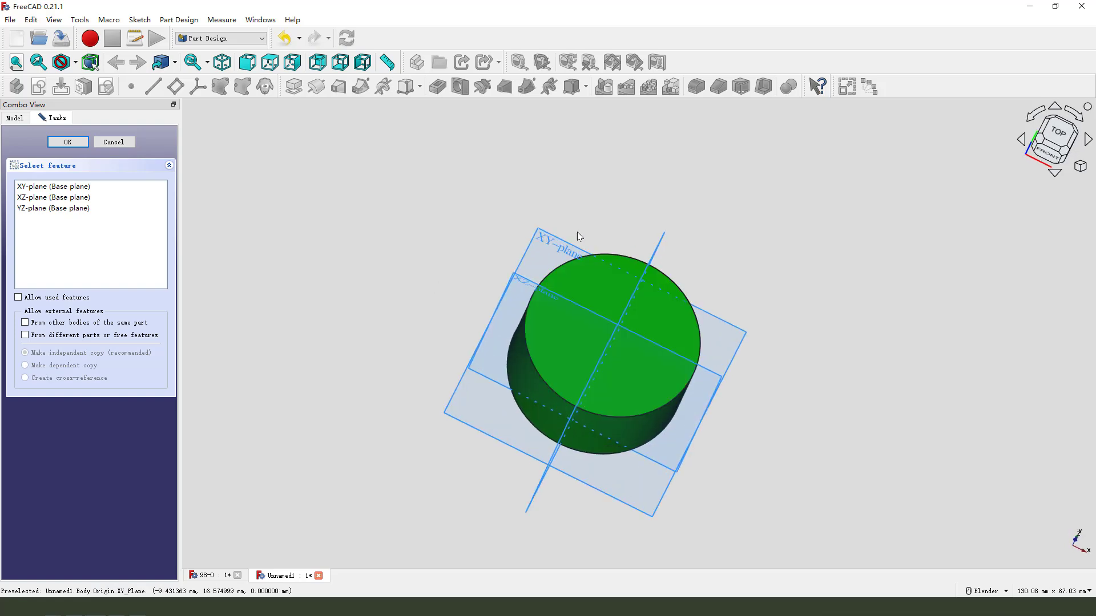
click(557, 227)
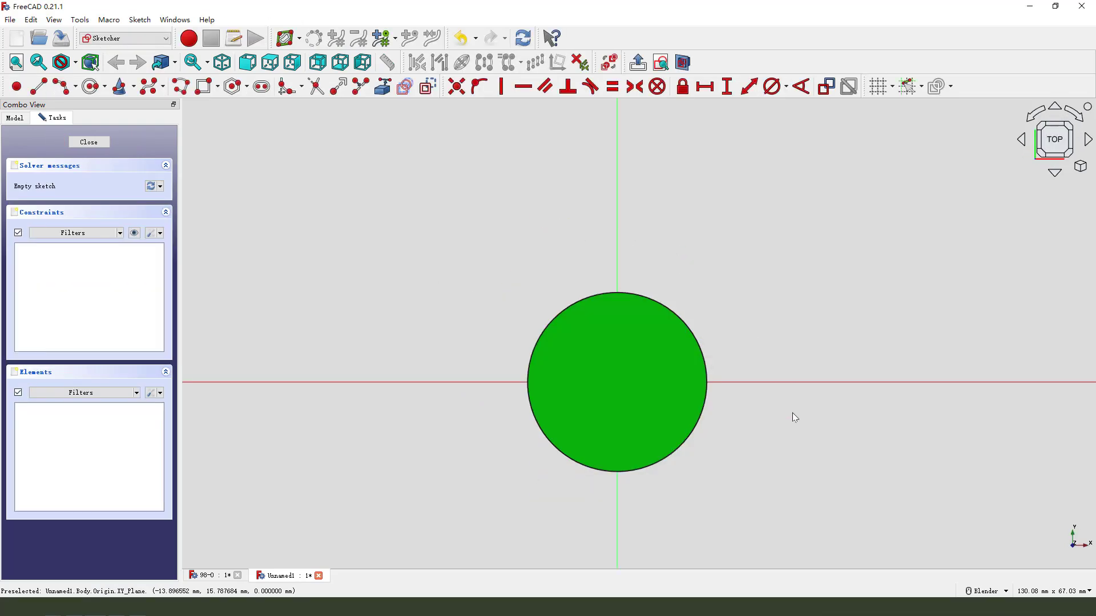
scroll(676, 348, down, 2)
scroll(653, 323, up, 1)
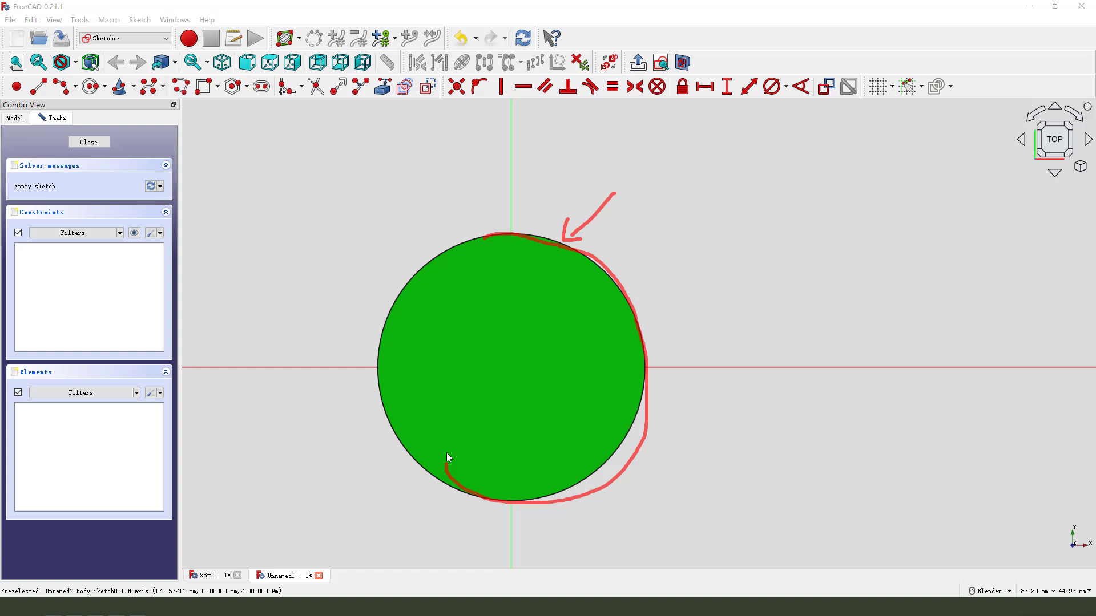
key(Escape)
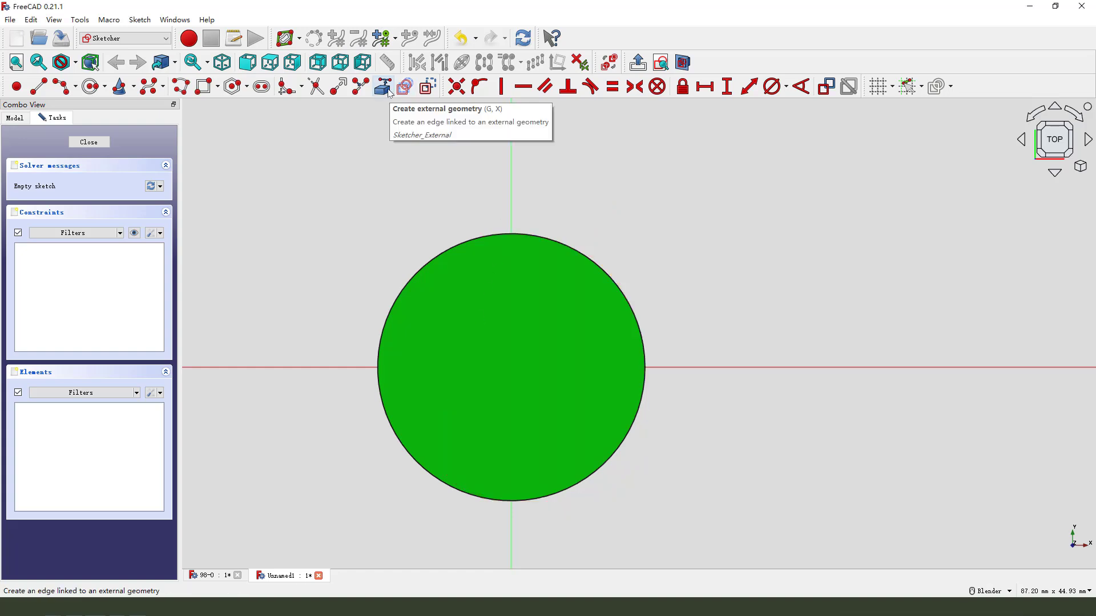
- Link the cylinder's circular edge into the sketch as external geometry and turn on the section view
click(389, 92)
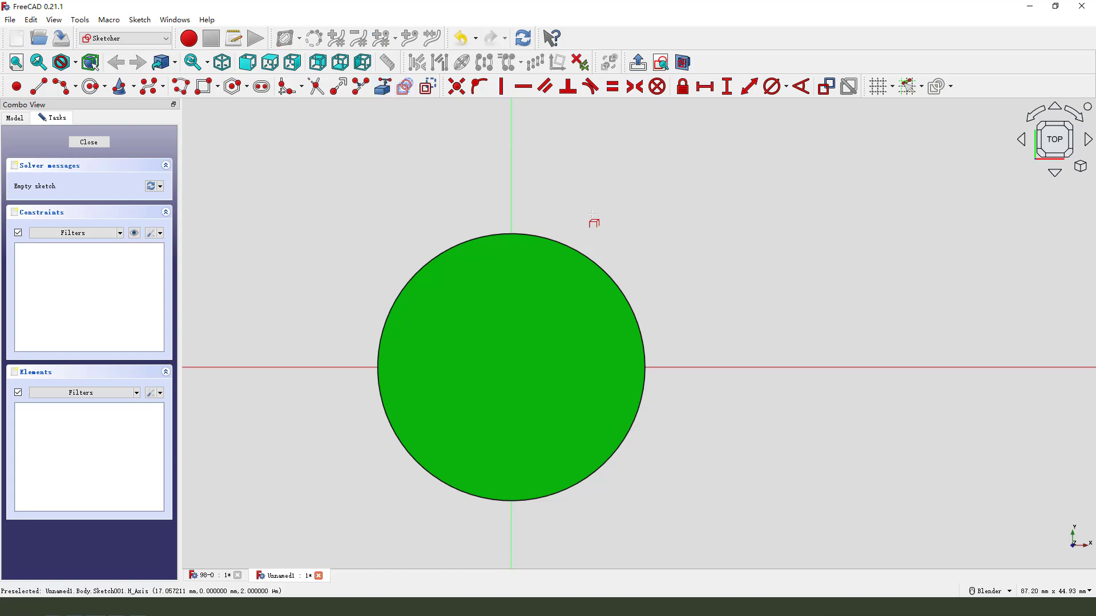
click(570, 243)
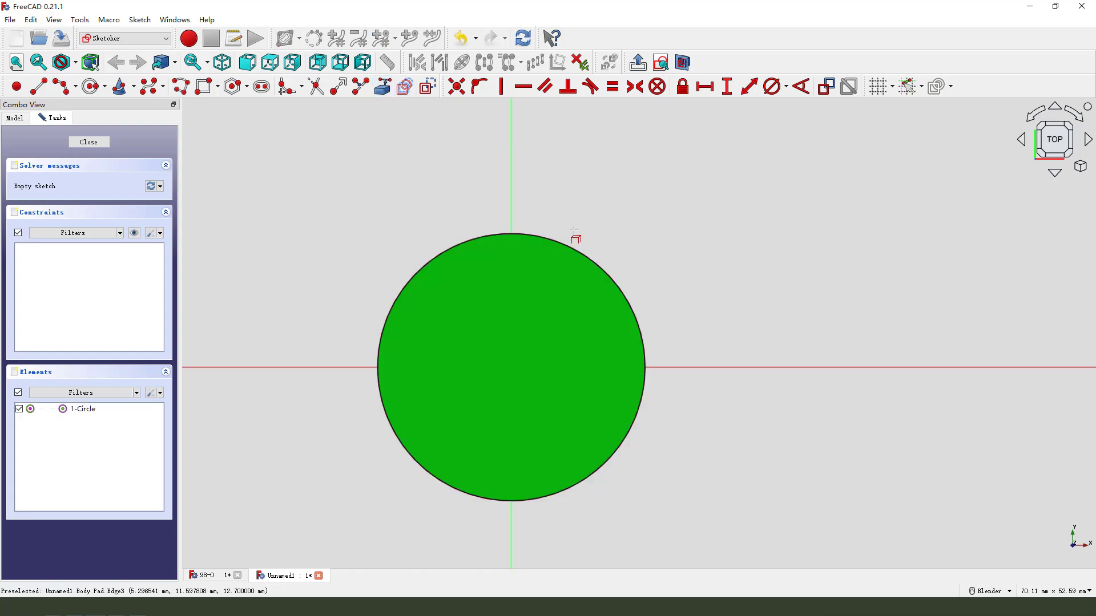
click(683, 64)
drag(621, 184, 575, 227)
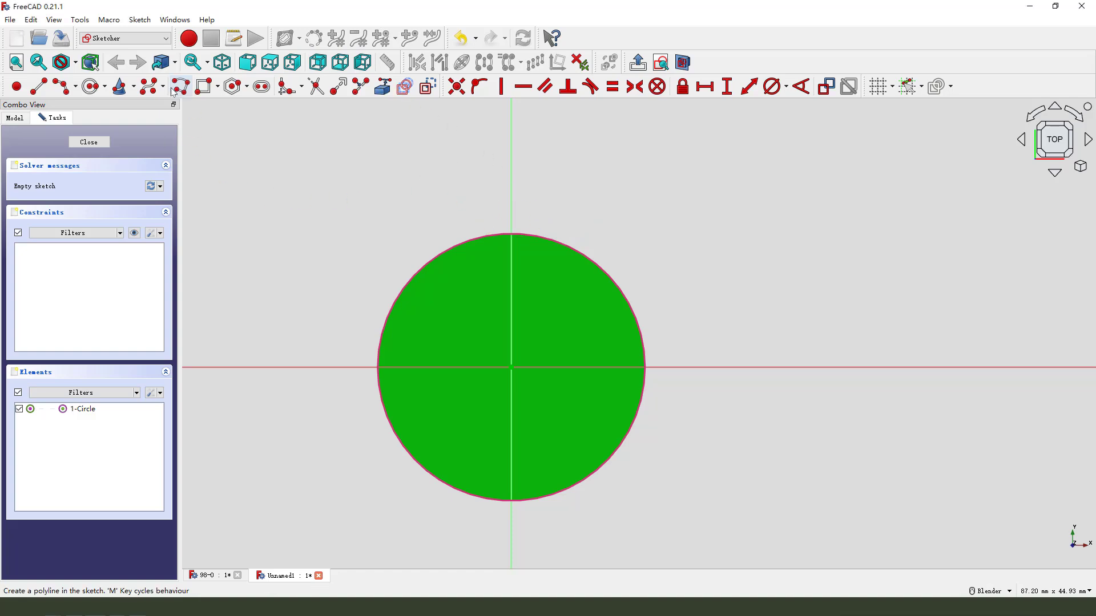
- Draw a centre-and-end-points arc centred on the origin, inside the upper half of the circle and spanning the vertical axis
click(73, 88)
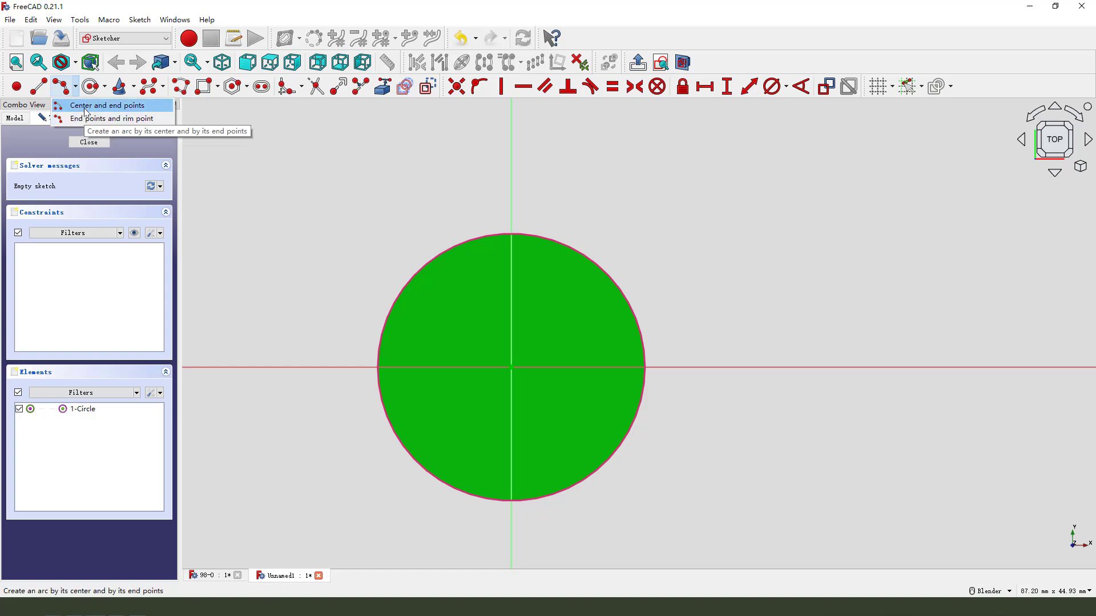
click(86, 106)
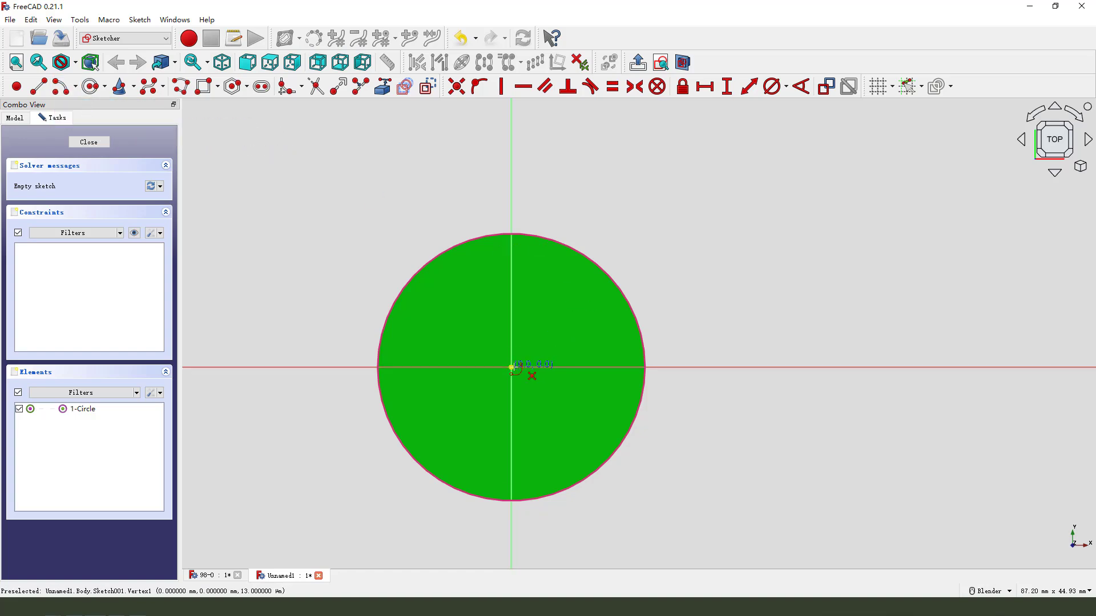
click(511, 368)
click(462, 309)
click(566, 313)
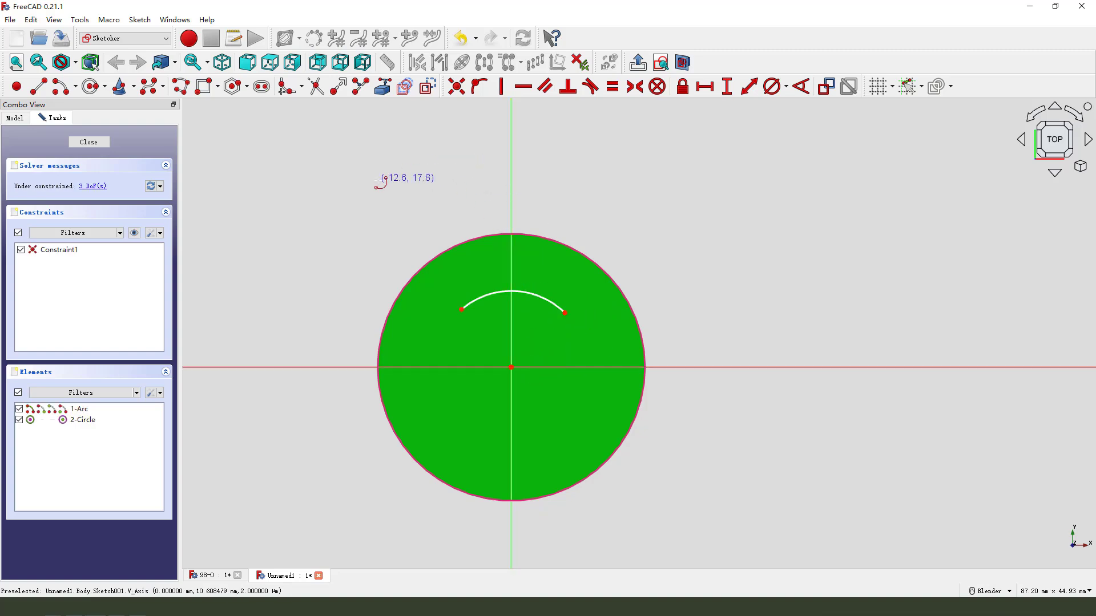
- Draw two end-points-and-rim arcs in an S-shape from the central arc's left endpoint to a point outside the circle's upper left
click(77, 87)
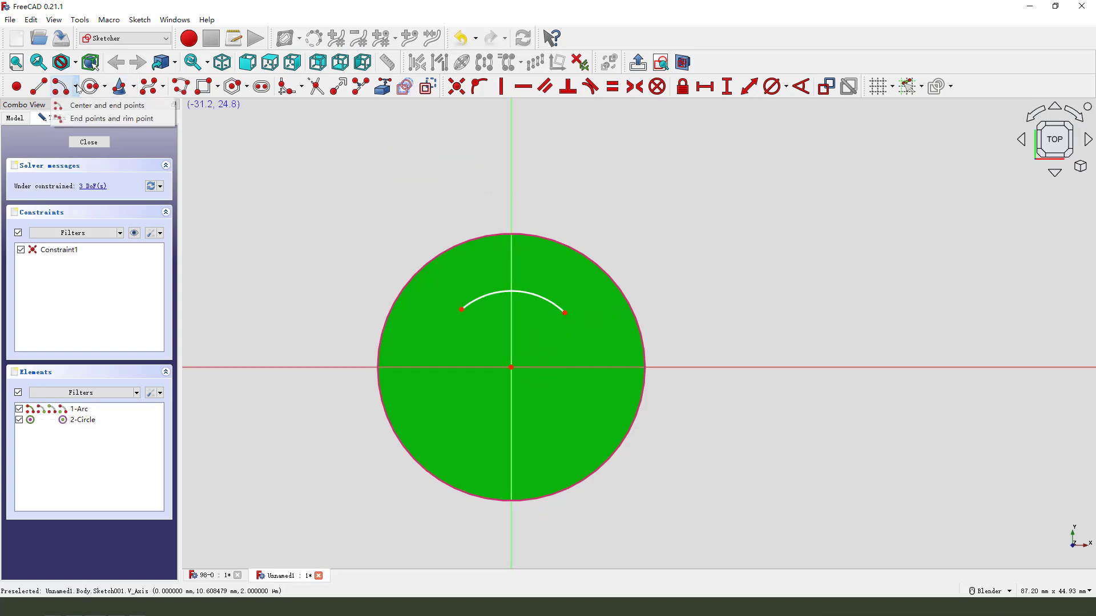
click(78, 119)
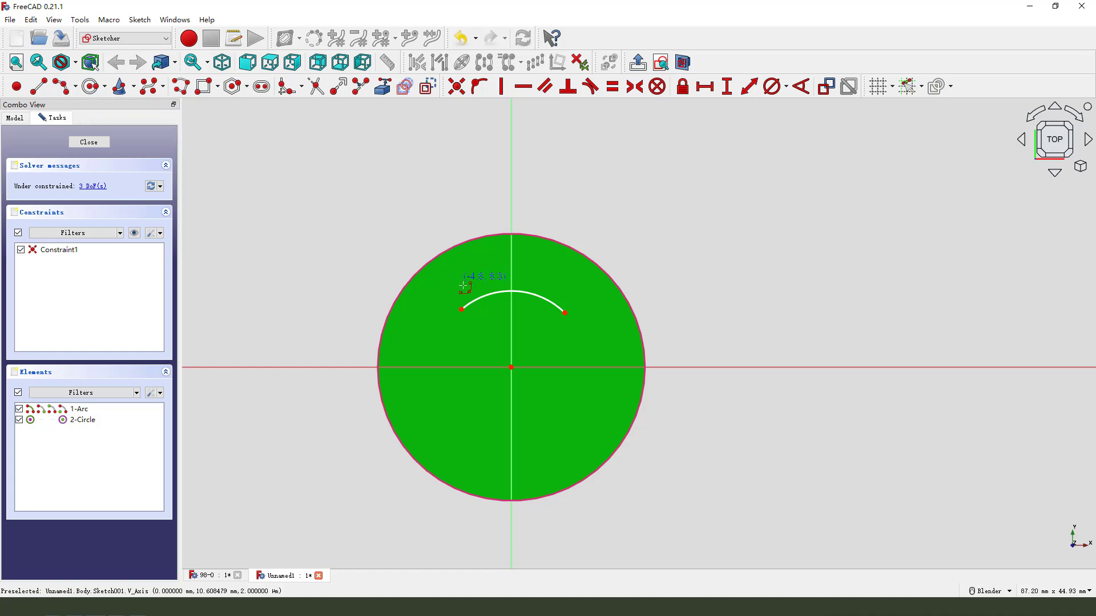
scroll(454, 292, up, 1)
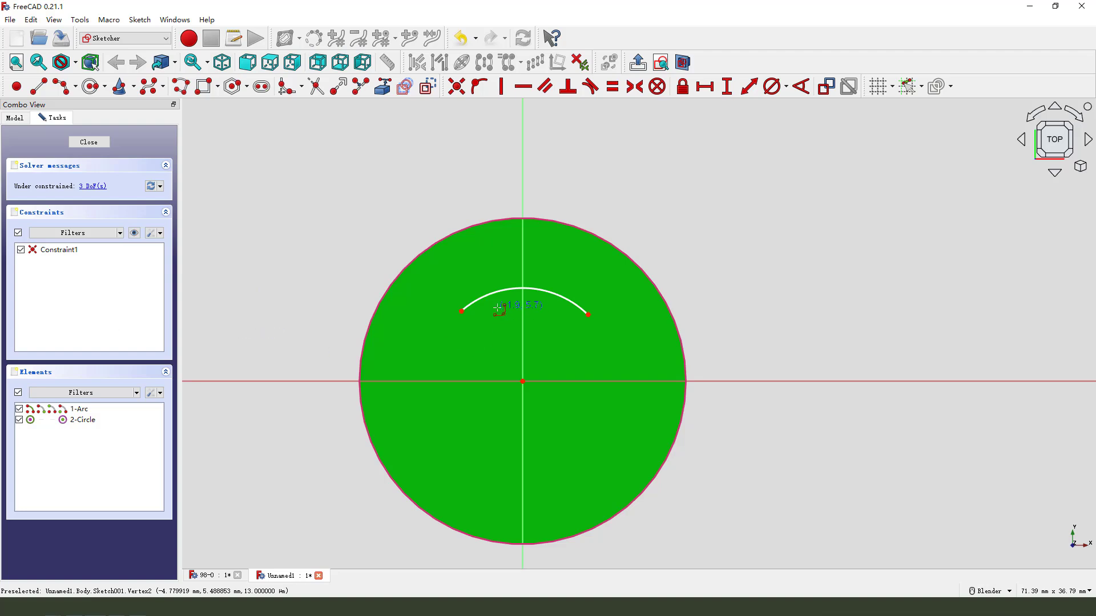
scroll(457, 285, up, 2)
click(432, 290)
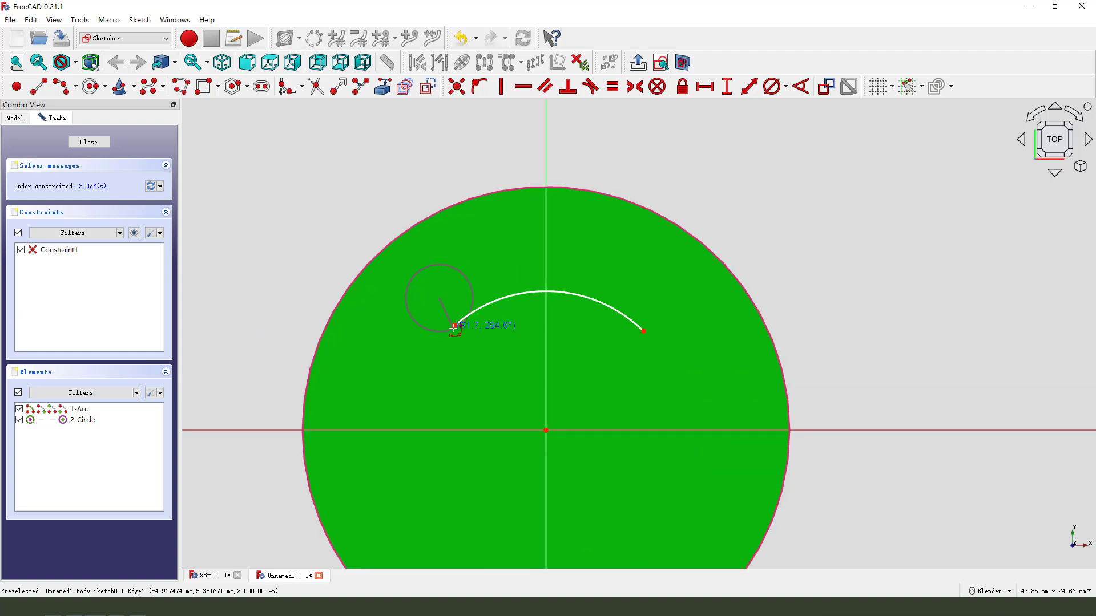
click(455, 326)
click(425, 267)
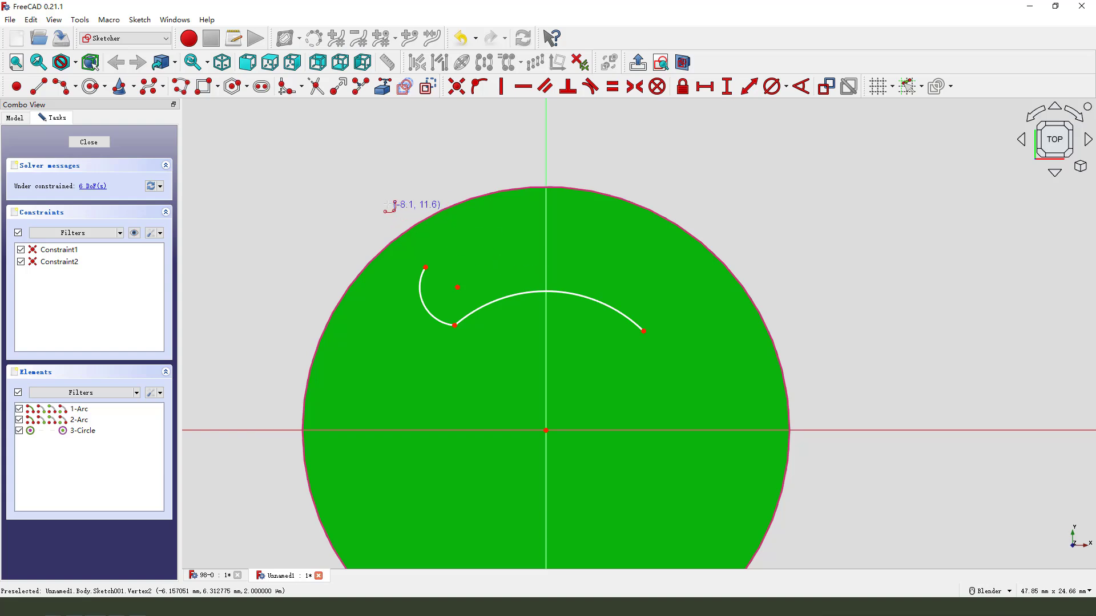
click(406, 221)
click(426, 266)
- Draw two matching chained arcs from the central arc's right endpoint to a point outside the circle's upper right
click(644, 330)
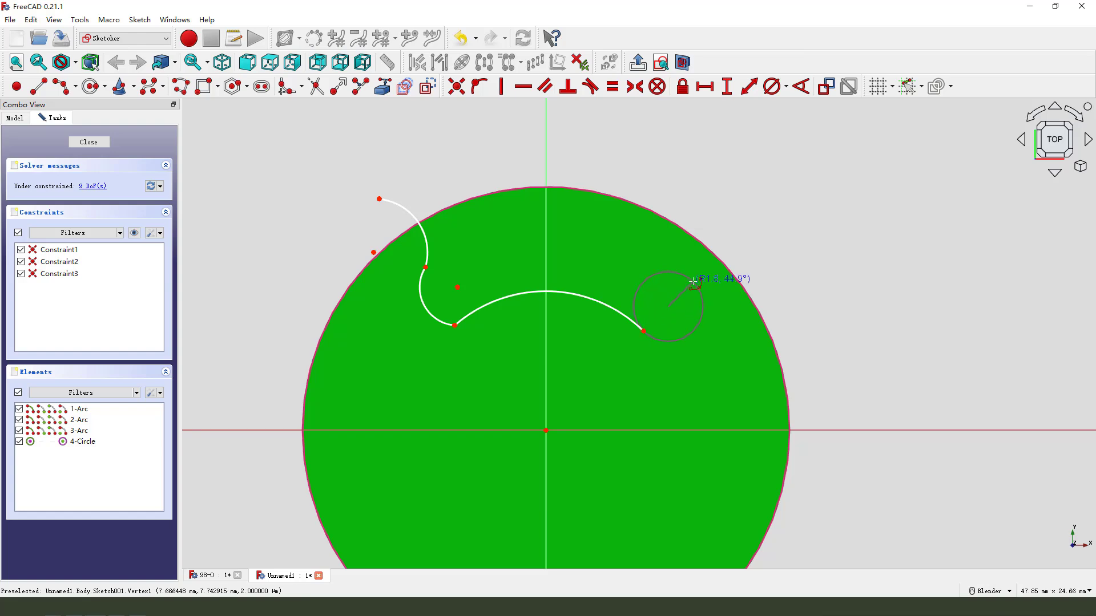
click(693, 281)
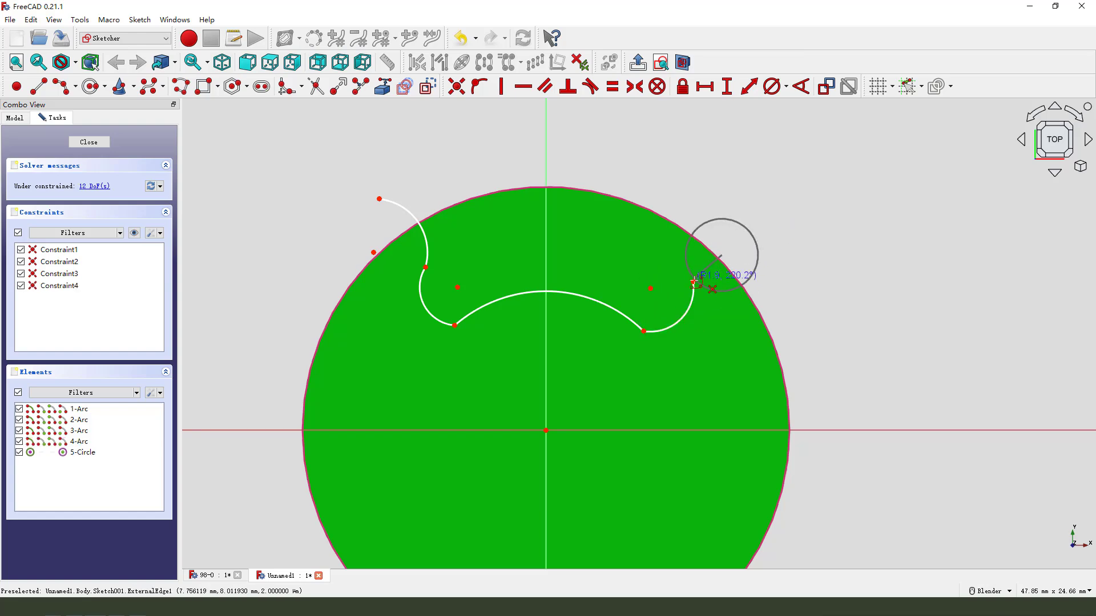
click(710, 246)
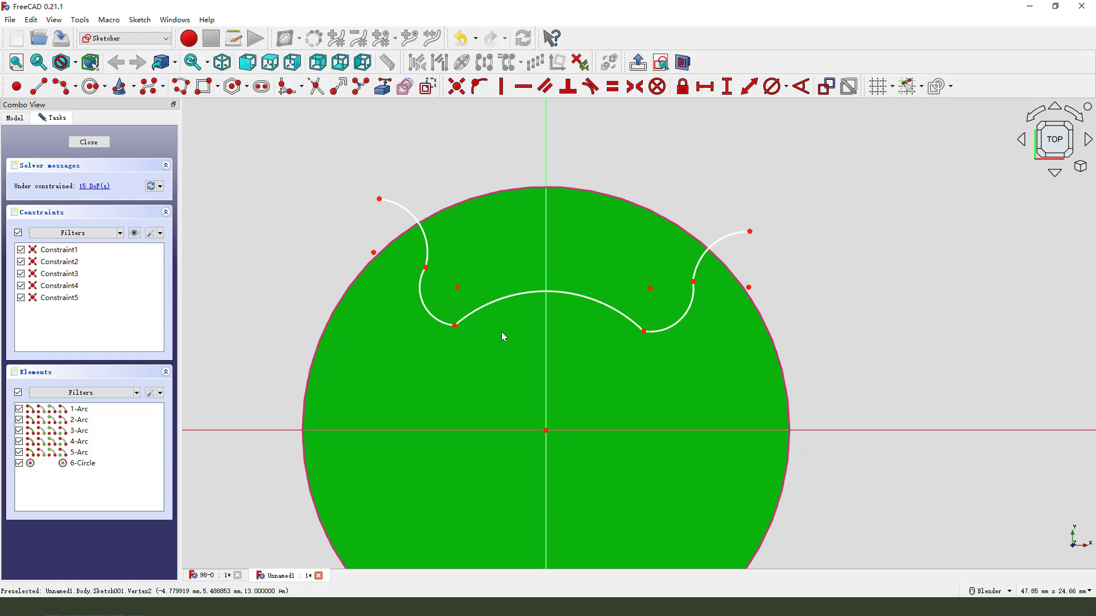
- Align the two endpoints of the central arc with a horizontal constraint
click(455, 326)
click(643, 331)
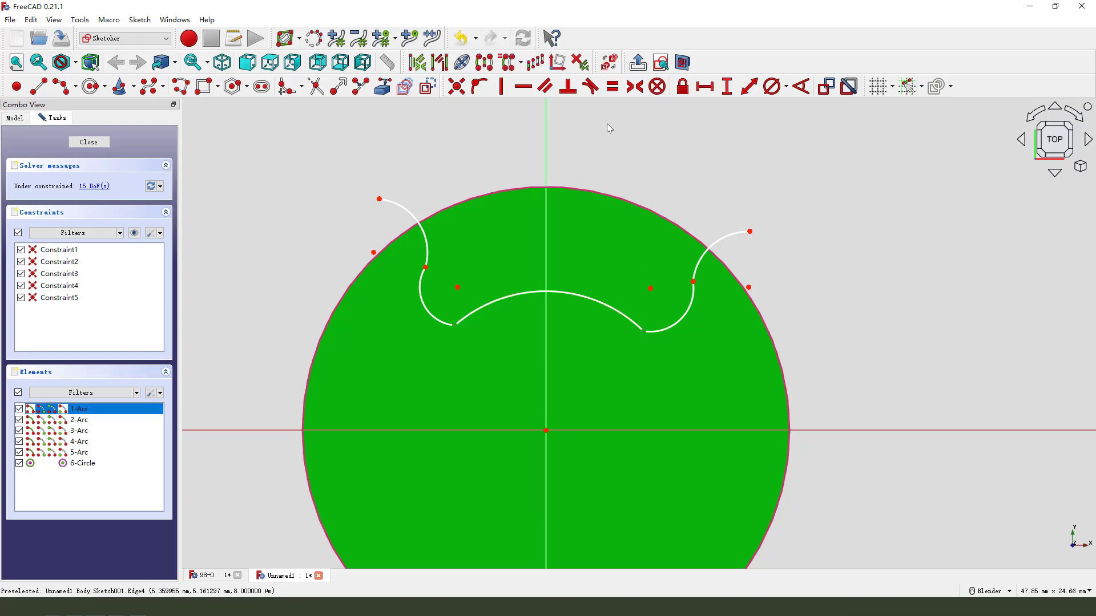
click(523, 87)
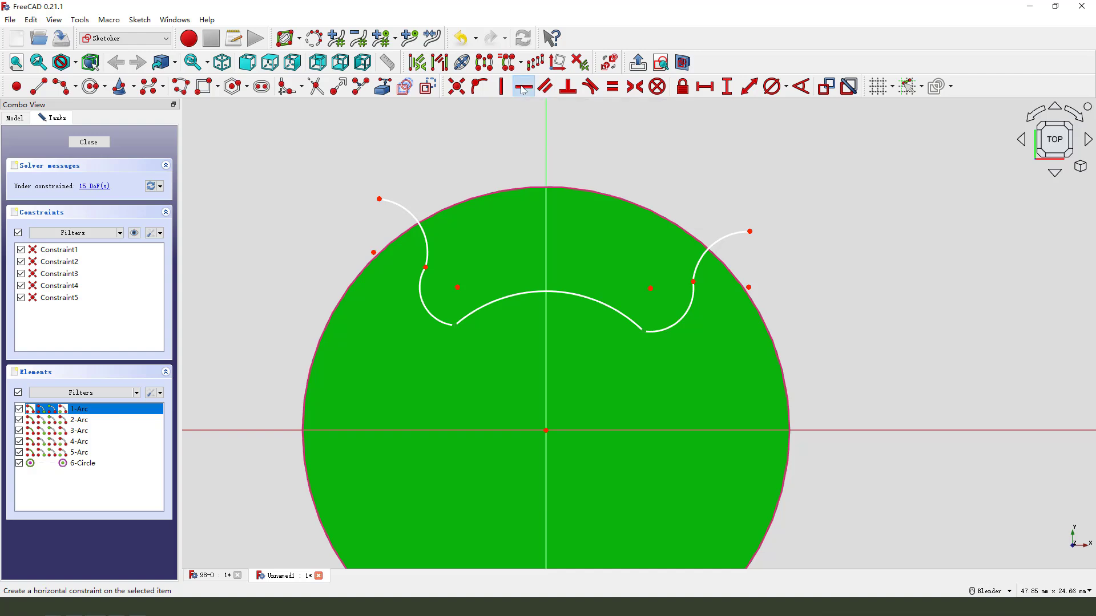
- Make the central arc tangent to the adjoining inner arcs at both of its ends
click(449, 336)
click(467, 323)
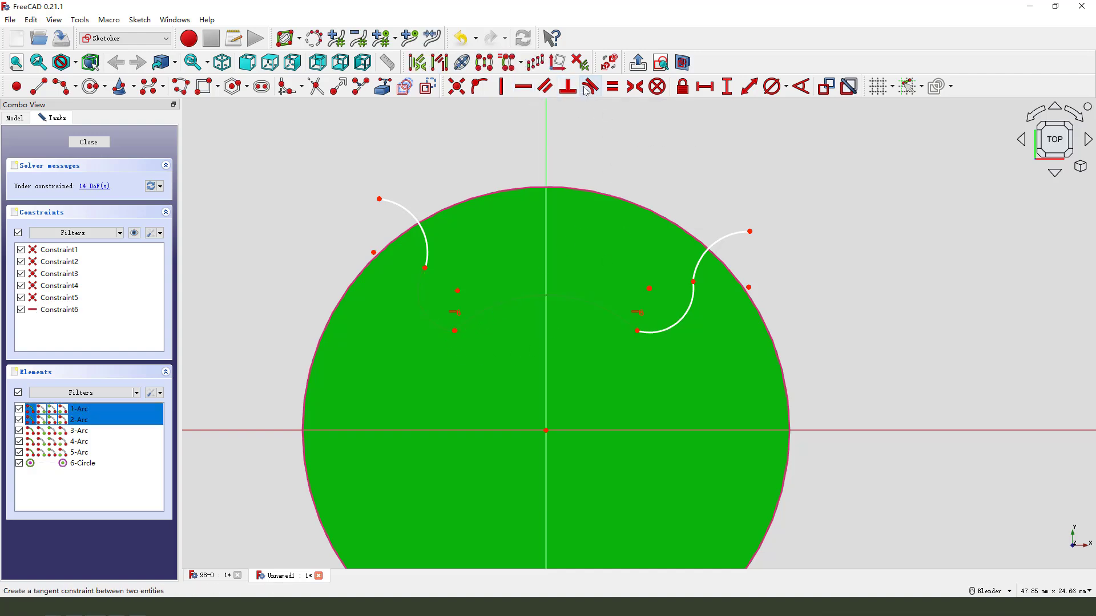
click(590, 87)
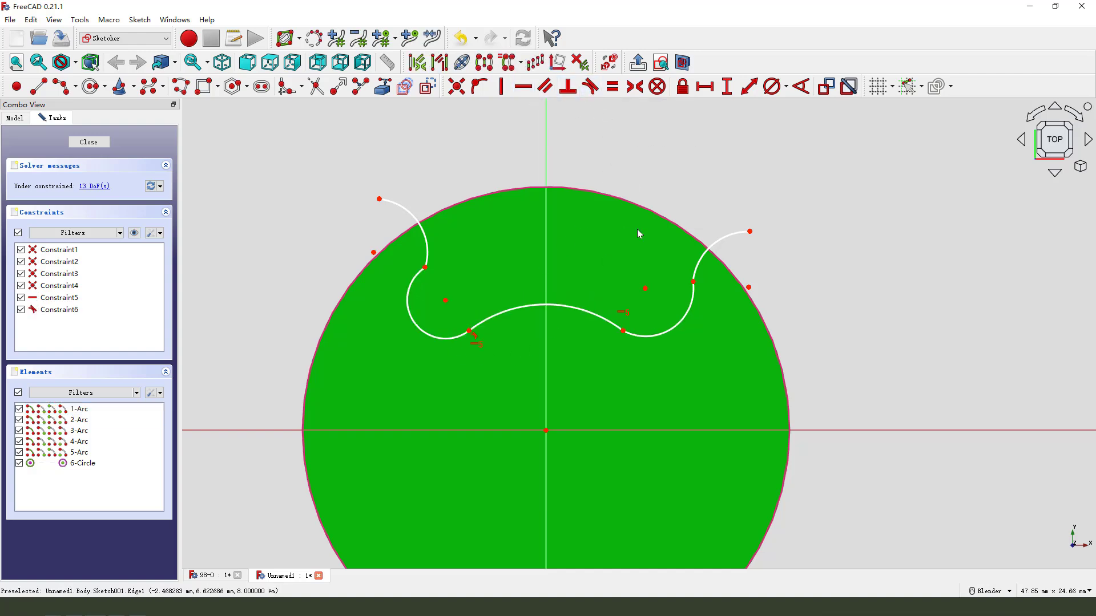
click(616, 327)
click(589, 86)
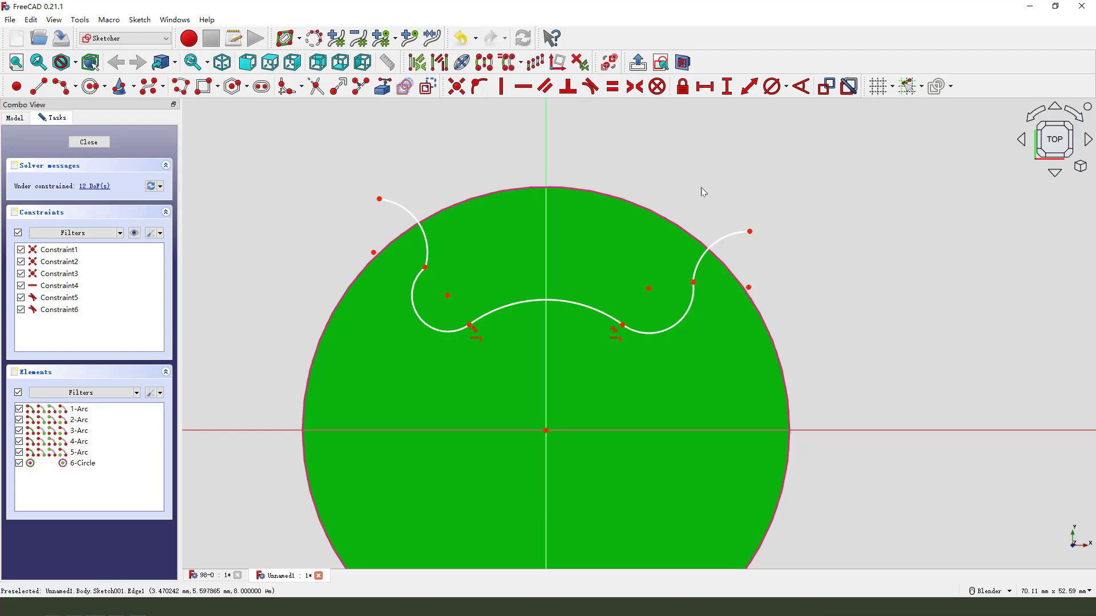
- Make each inner arc tangent to its connected outer arc on both sides of the profile
click(415, 284)
click(426, 246)
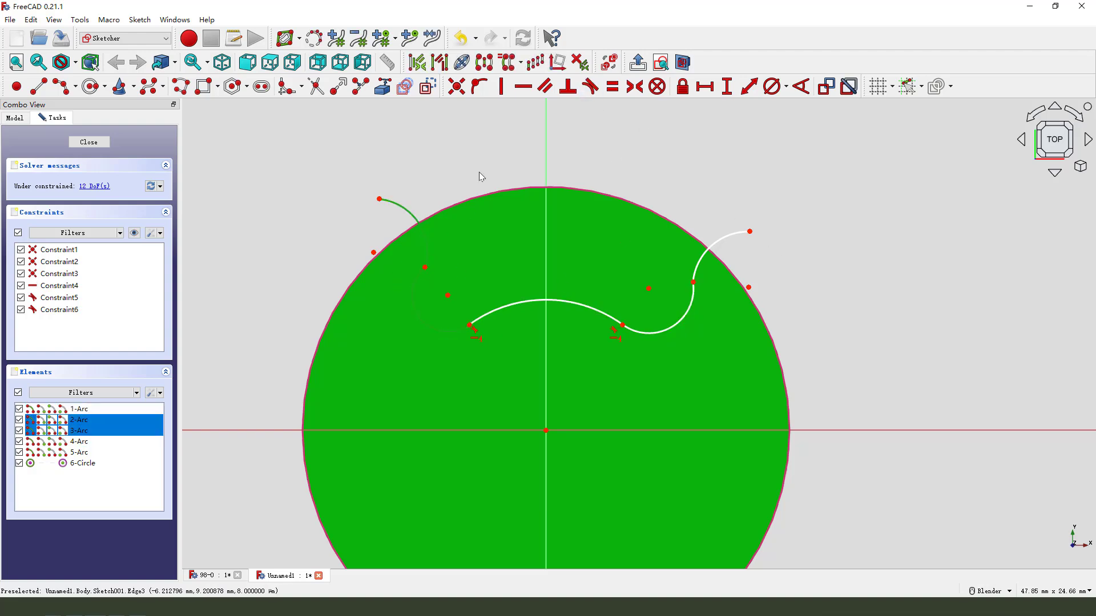
click(589, 86)
click(702, 267)
click(683, 313)
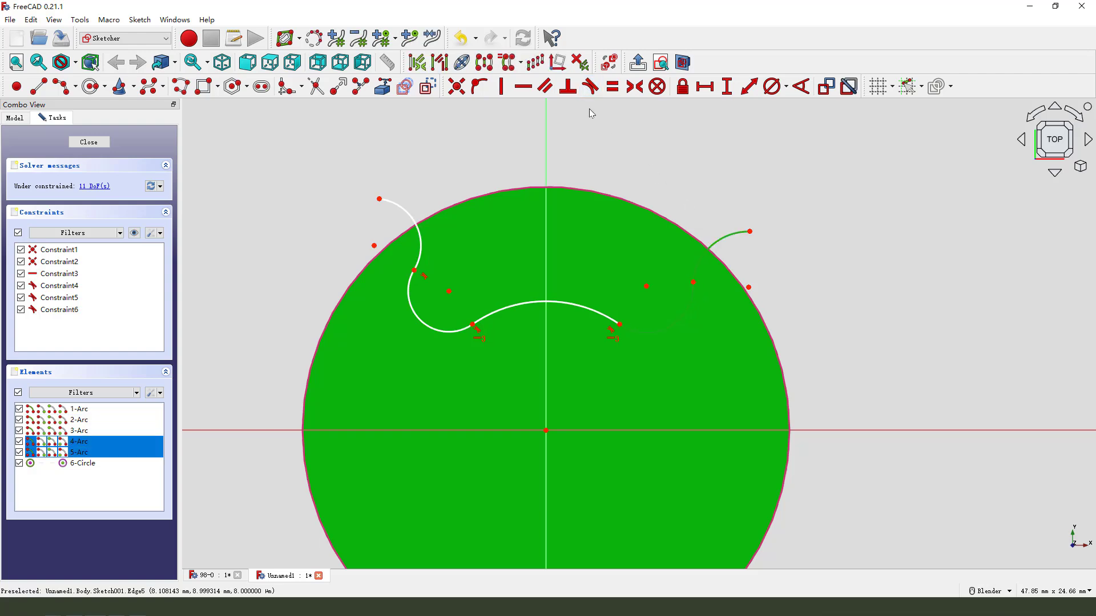
click(590, 87)
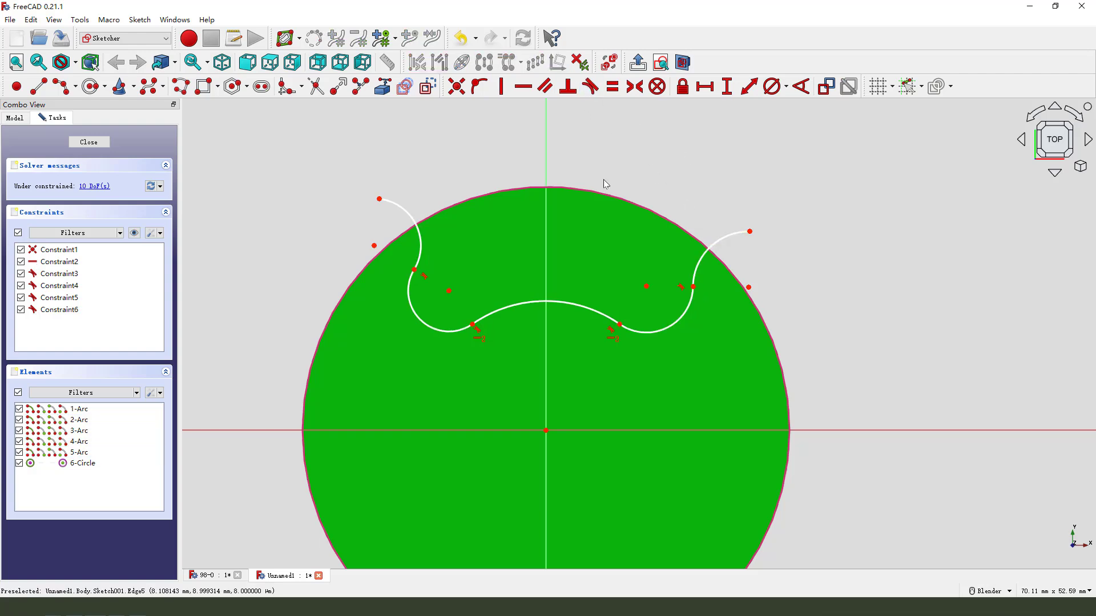
- Constrain the free endpoints of both outer arcs to lie on the linked outer circle
click(379, 198)
click(750, 231)
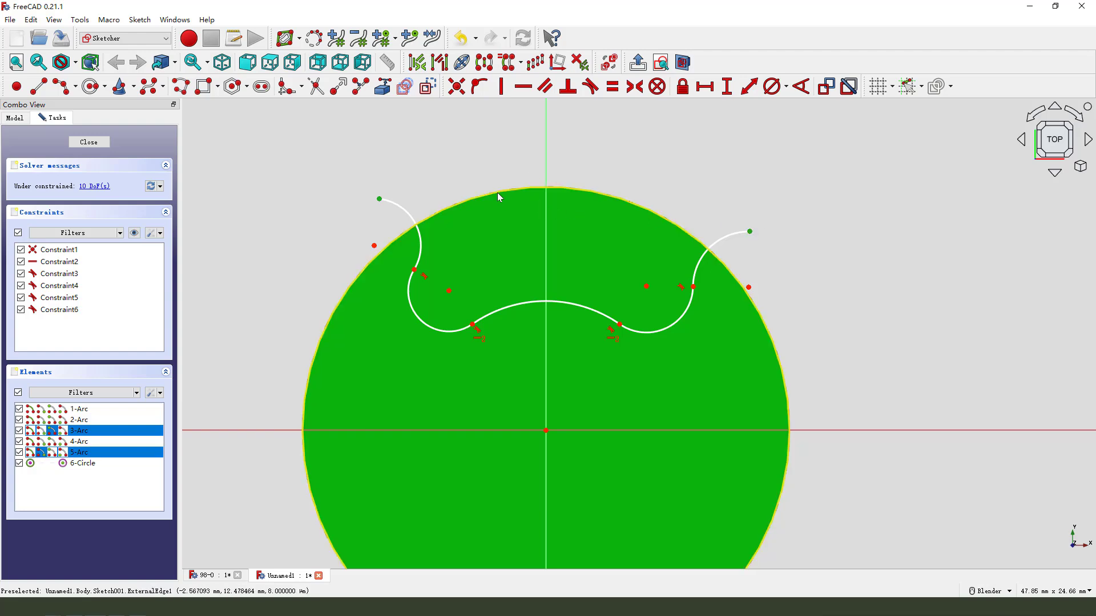
click(479, 87)
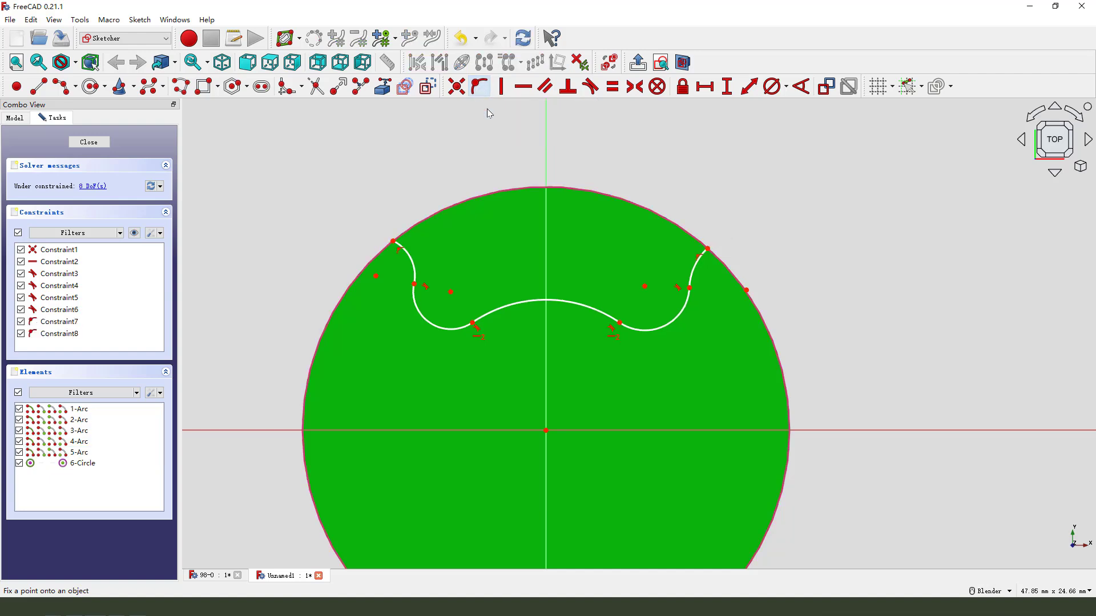
- Make the left and right outer arcs tangent to the linked outer circle
click(413, 262)
click(424, 221)
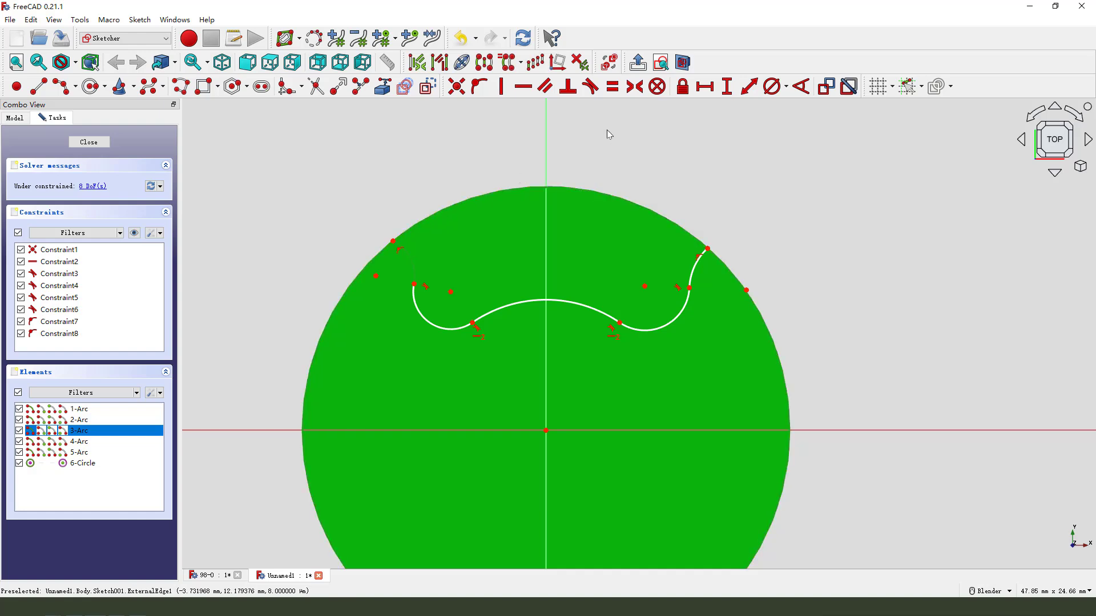
click(590, 87)
click(701, 274)
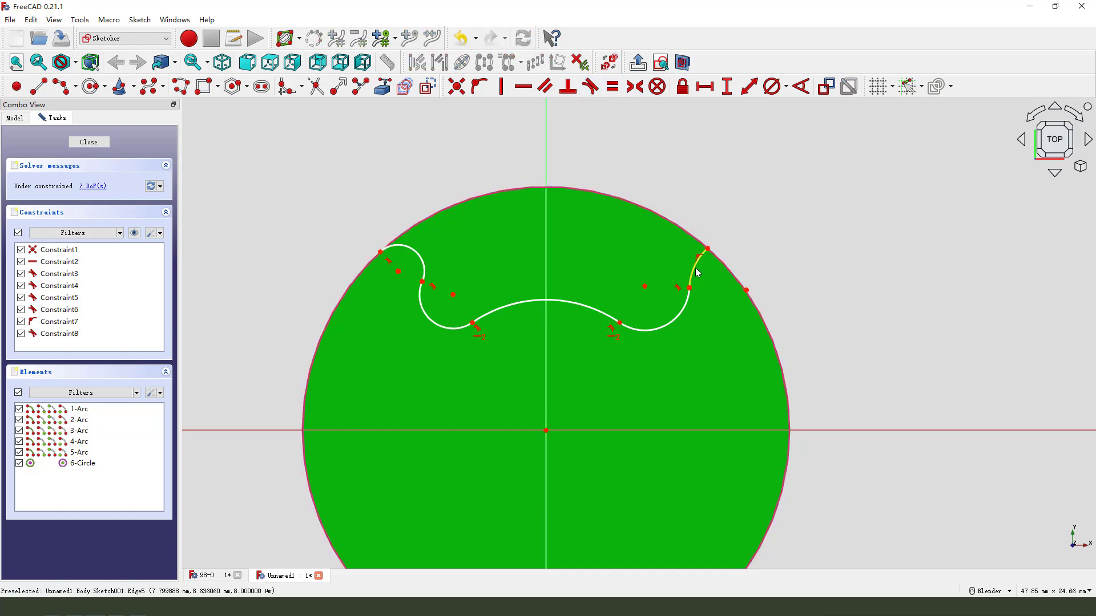
click(680, 226)
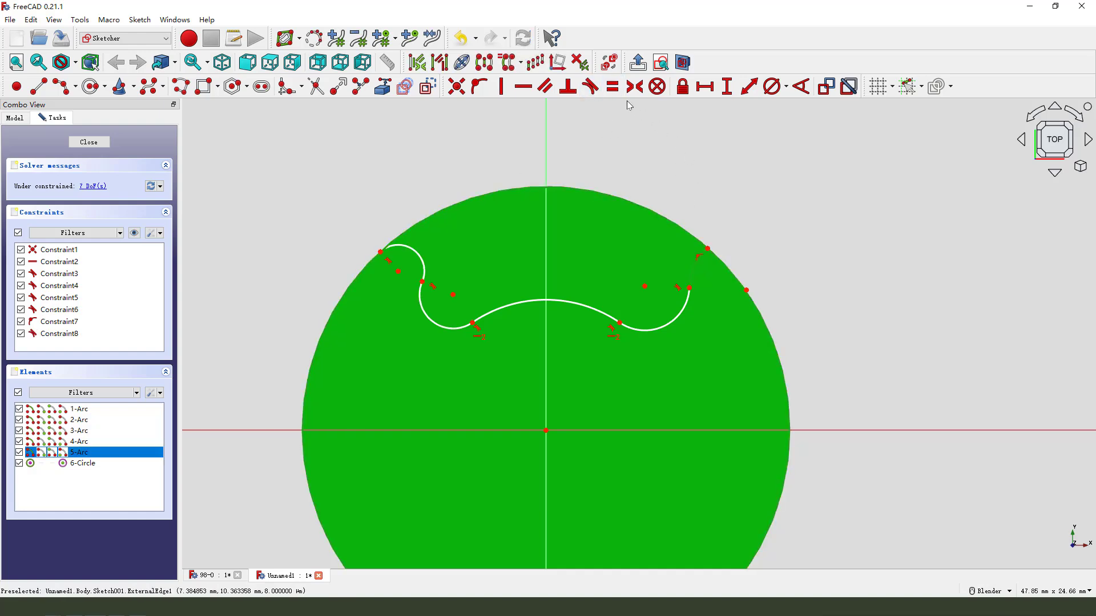
click(590, 86)
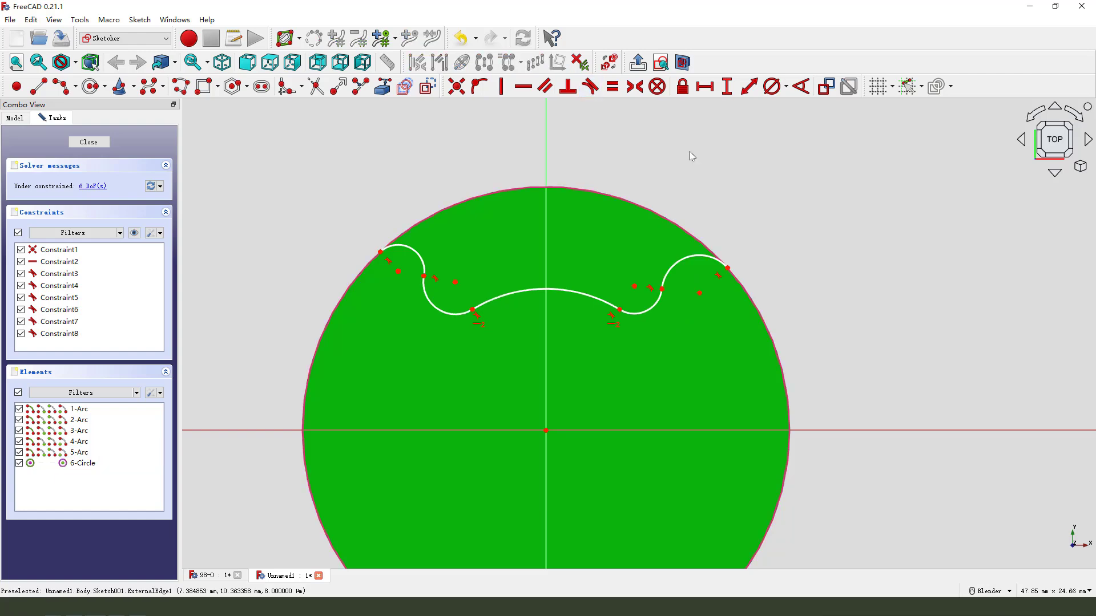
- Move the centre of the right outer arc up and inward along the circle
click(700, 294)
click(801, 235)
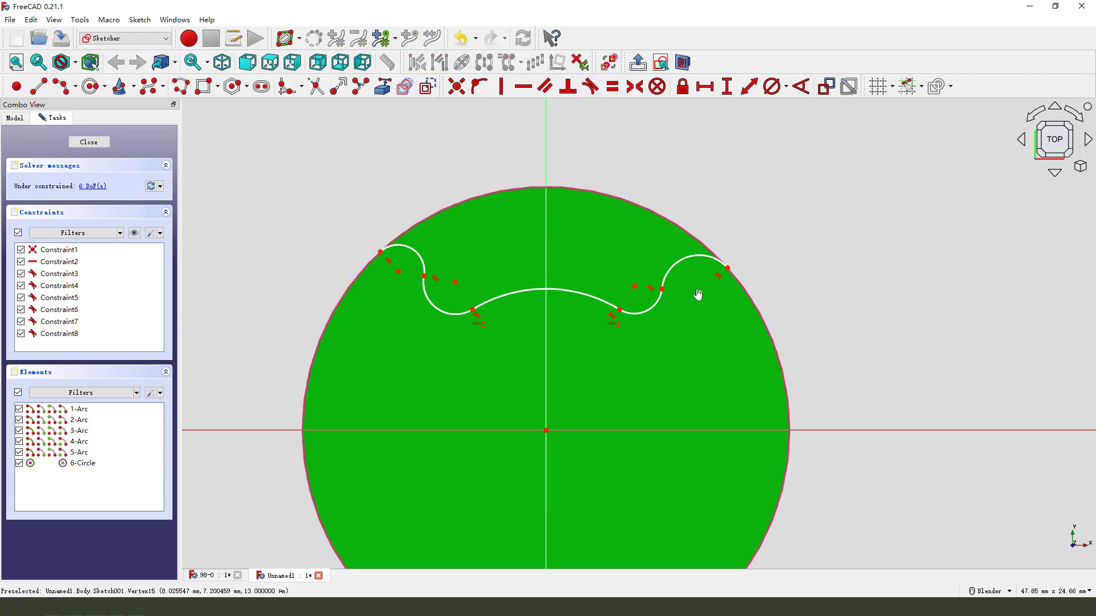
drag(699, 293, 672, 261)
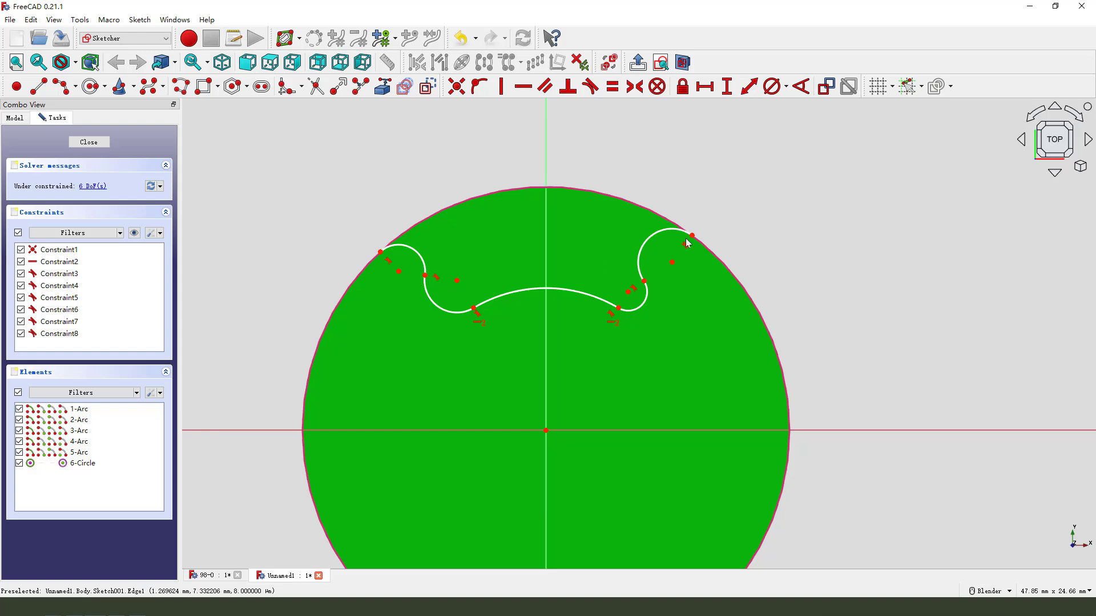
- Try to apply a symmetry constraint to the centres of the two outer arcs
click(672, 262)
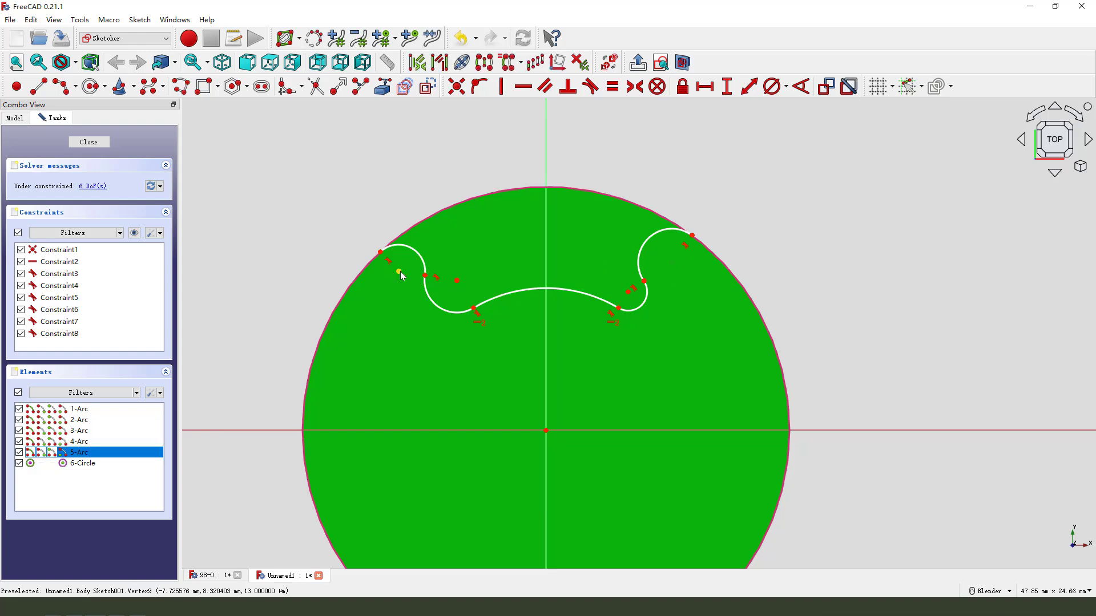
click(399, 273)
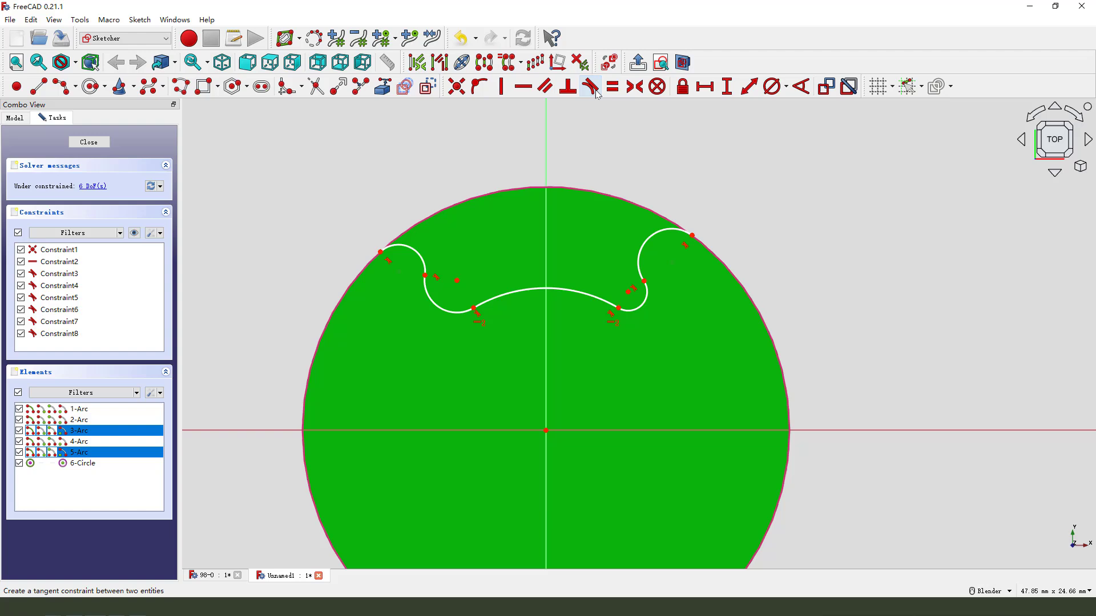
click(635, 90)
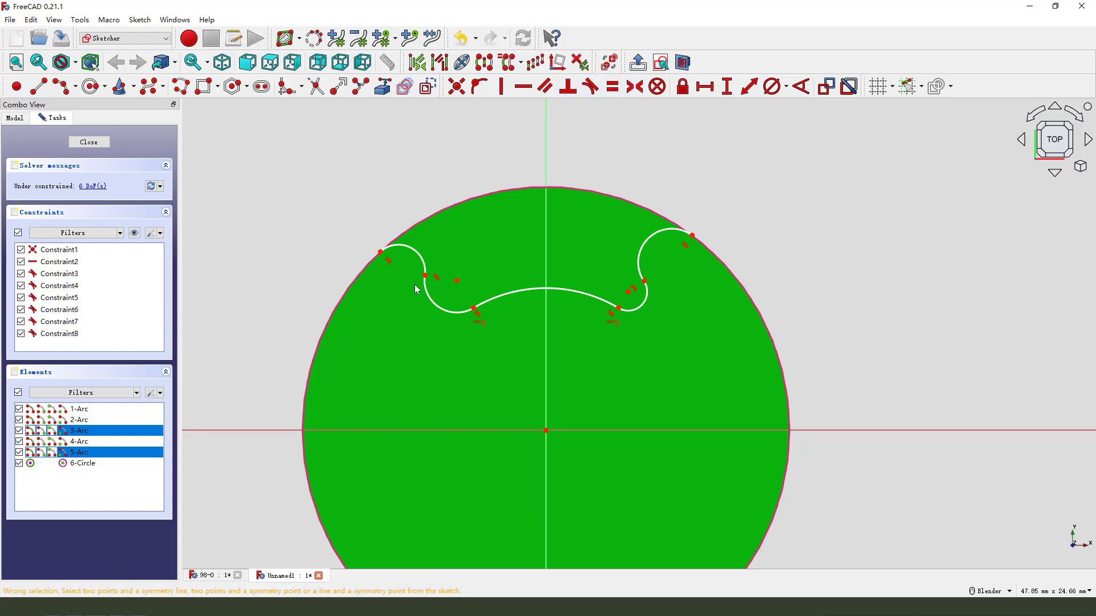
click(663, 191)
- Constrain the two outer arcs to equal radii and move the left outer arc's centre up and inward
click(661, 232)
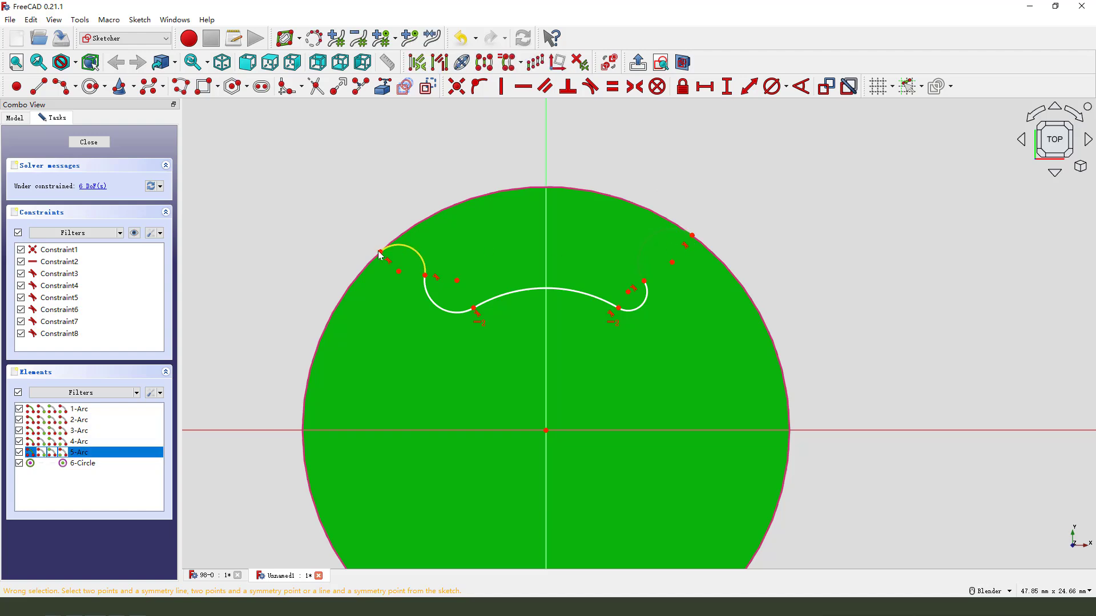
click(416, 254)
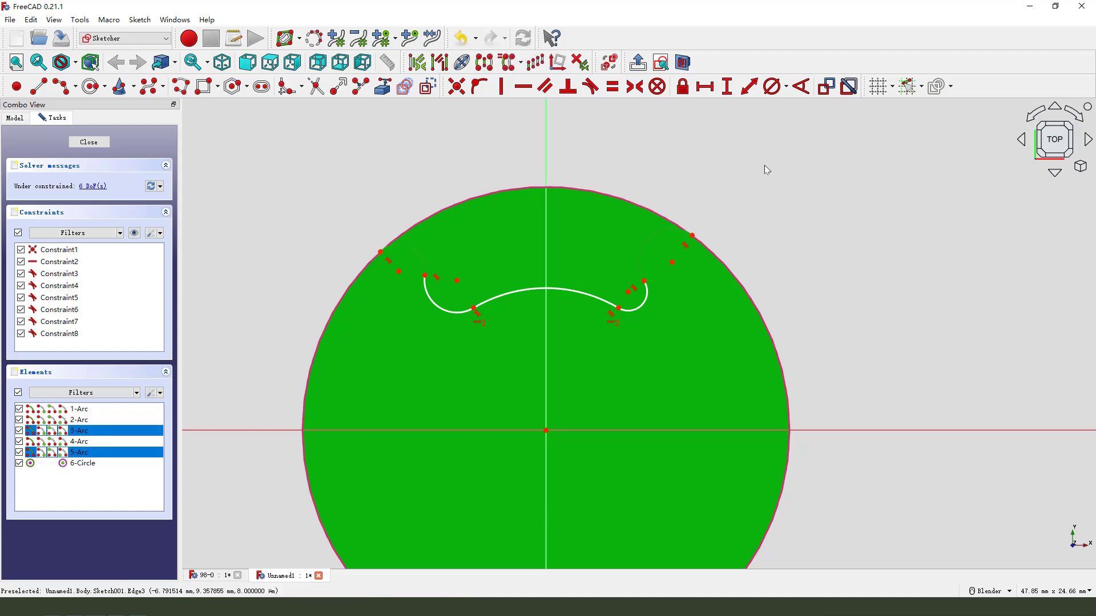
click(612, 88)
drag(400, 276, 444, 252)
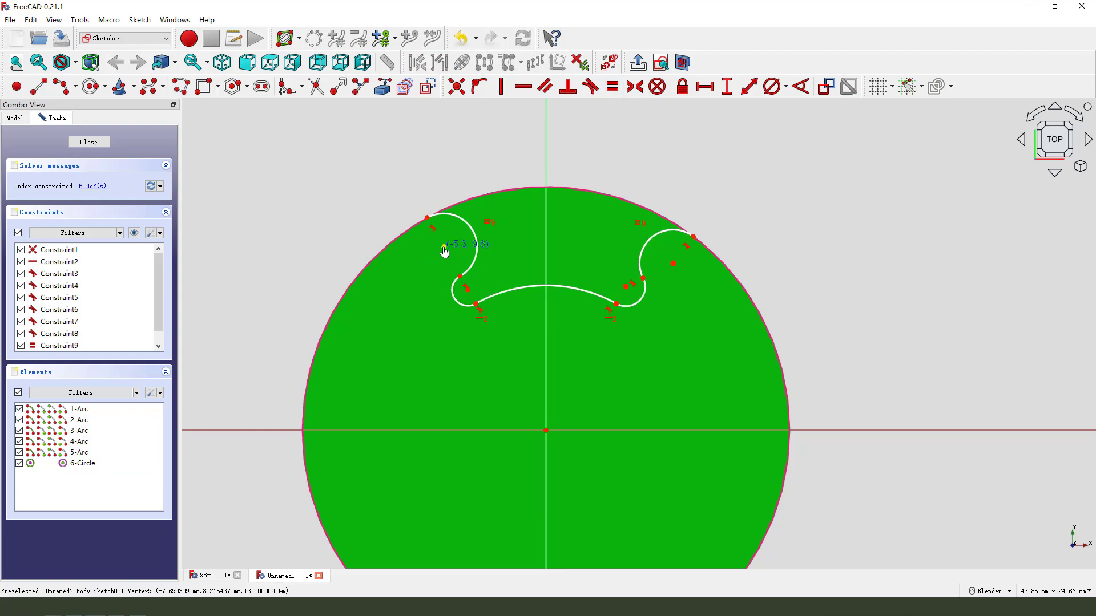
- Constrain the left and right inner arcs to equal radii
click(634, 304)
click(490, 290)
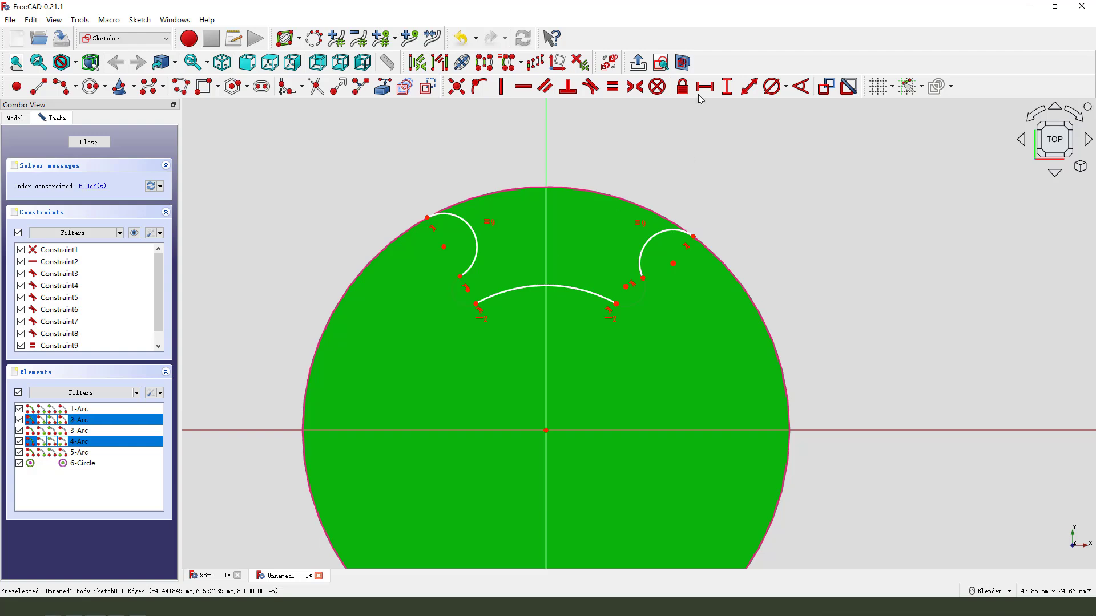
click(612, 87)
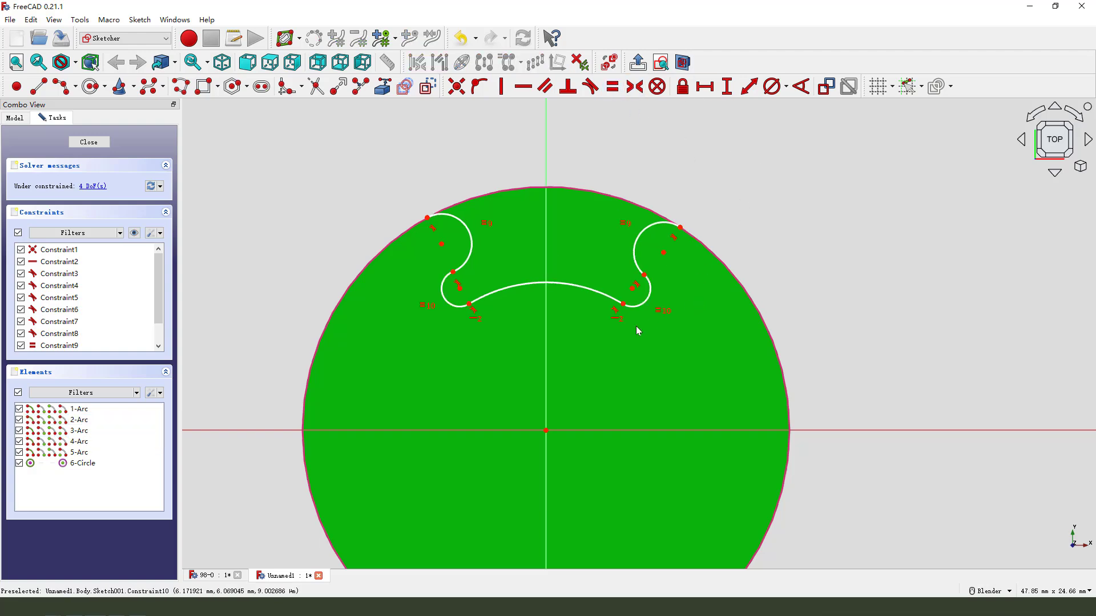
- Constrain the radius of the central arc to 7.75 mm
click(577, 290)
click(787, 91)
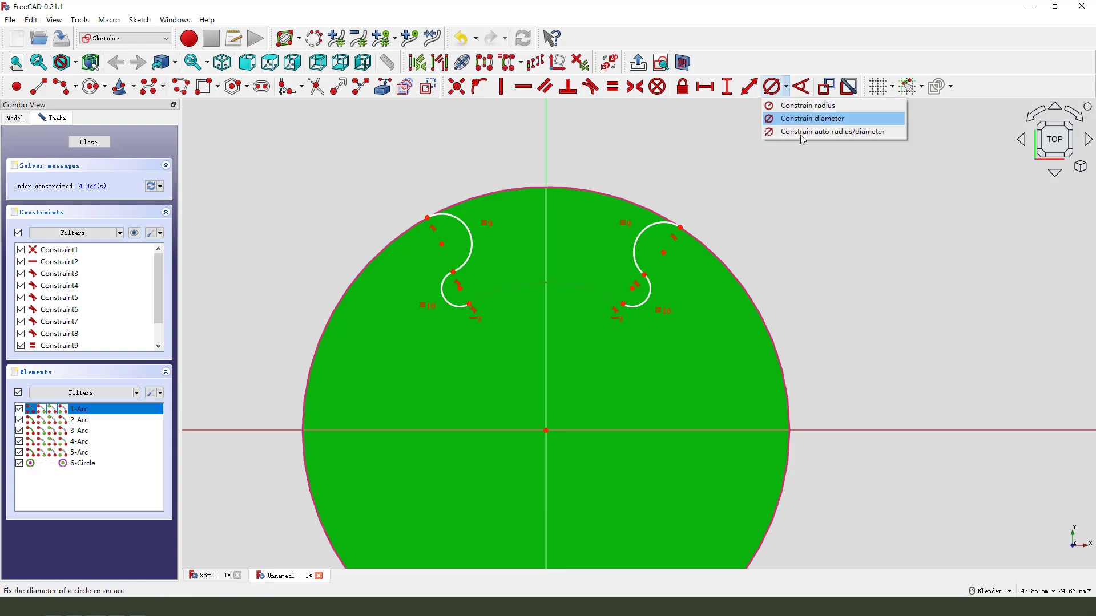
click(798, 107)
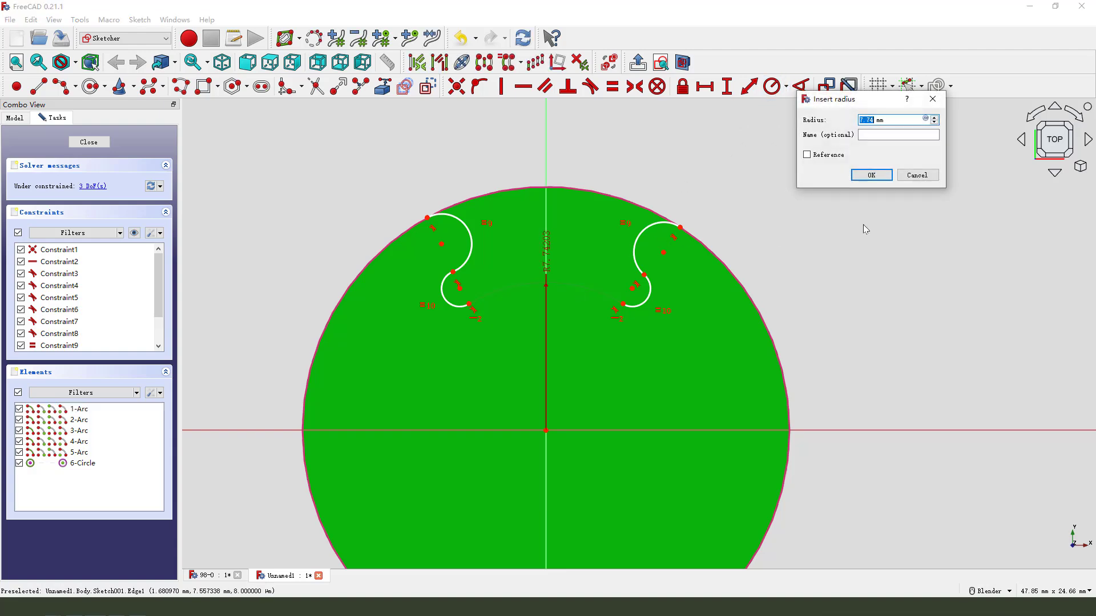
text(7)
key(Return)
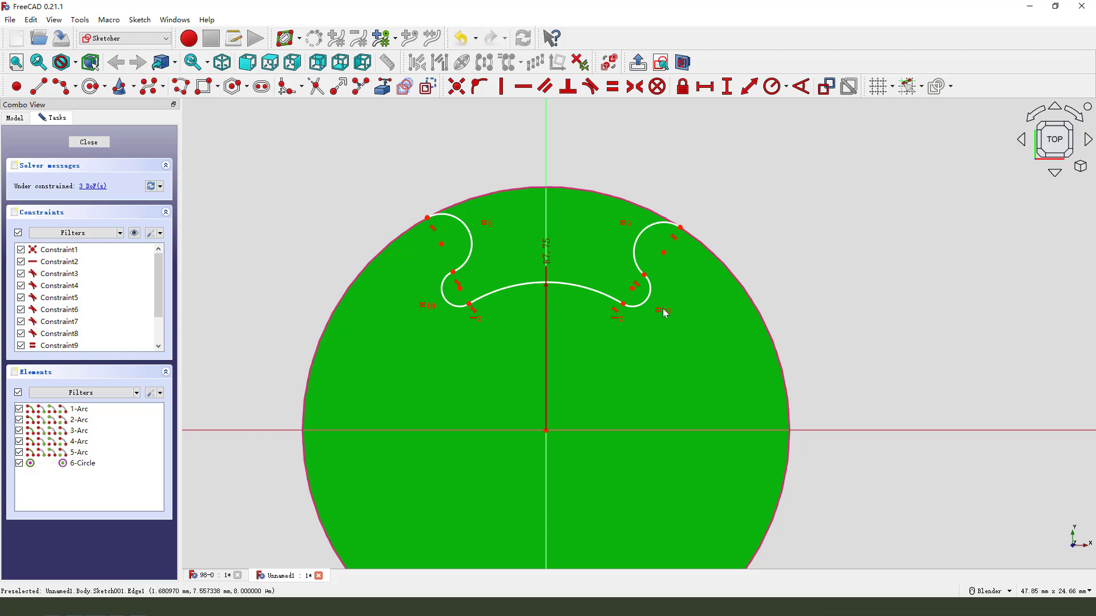
- Constrain the horizontal distance between the centres of the two inner arcs to 4.4 mm
click(632, 289)
click(460, 287)
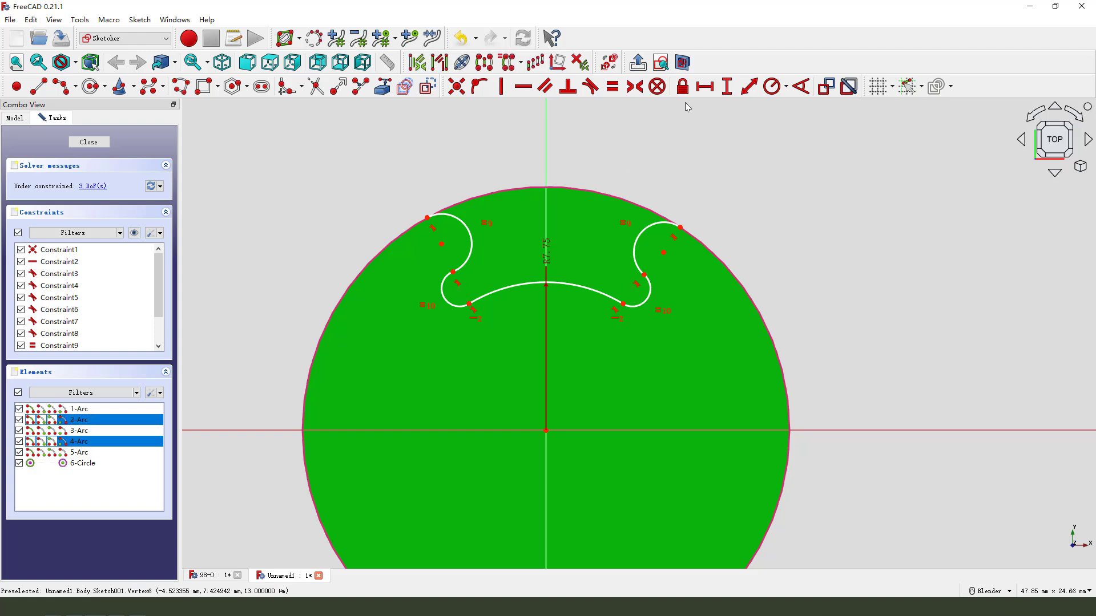
click(705, 87)
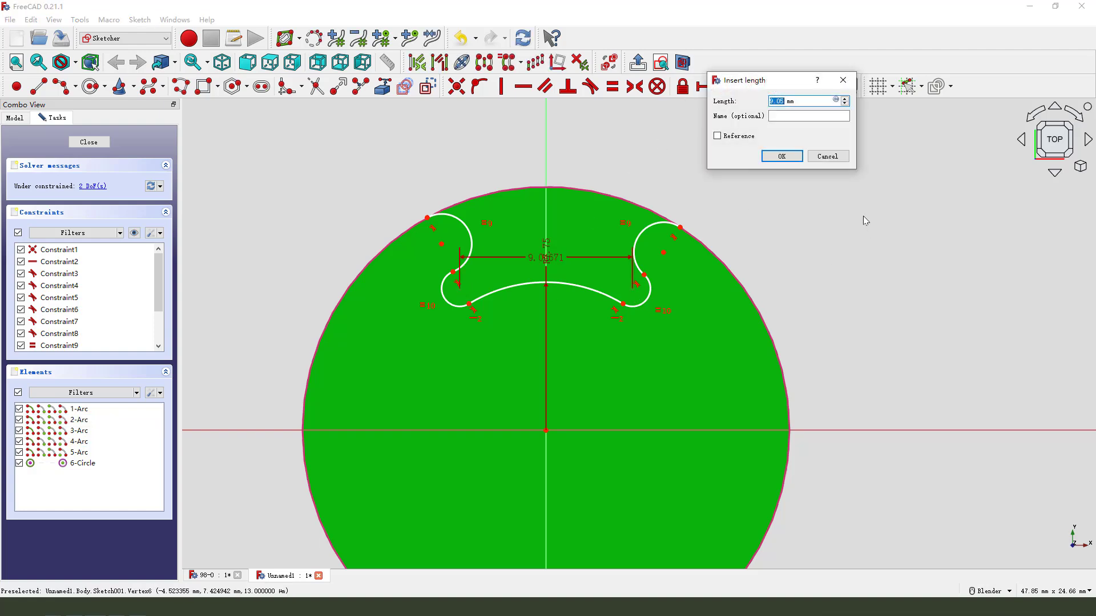
text(4.4)
key(Return)
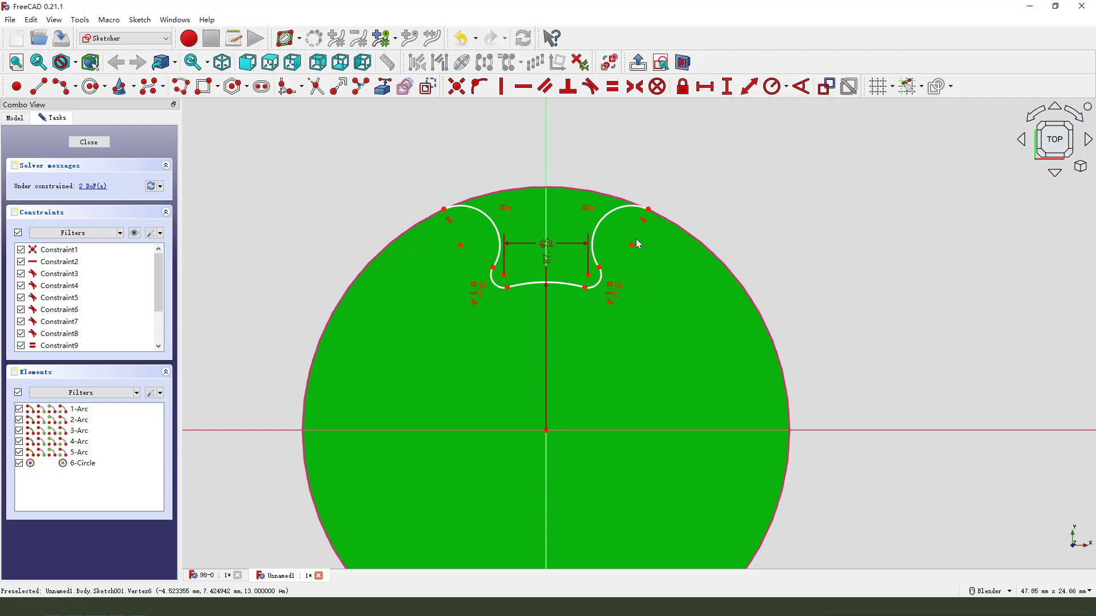
- Constrain the radius of the left inner arc to 0.85 mm
click(493, 284)
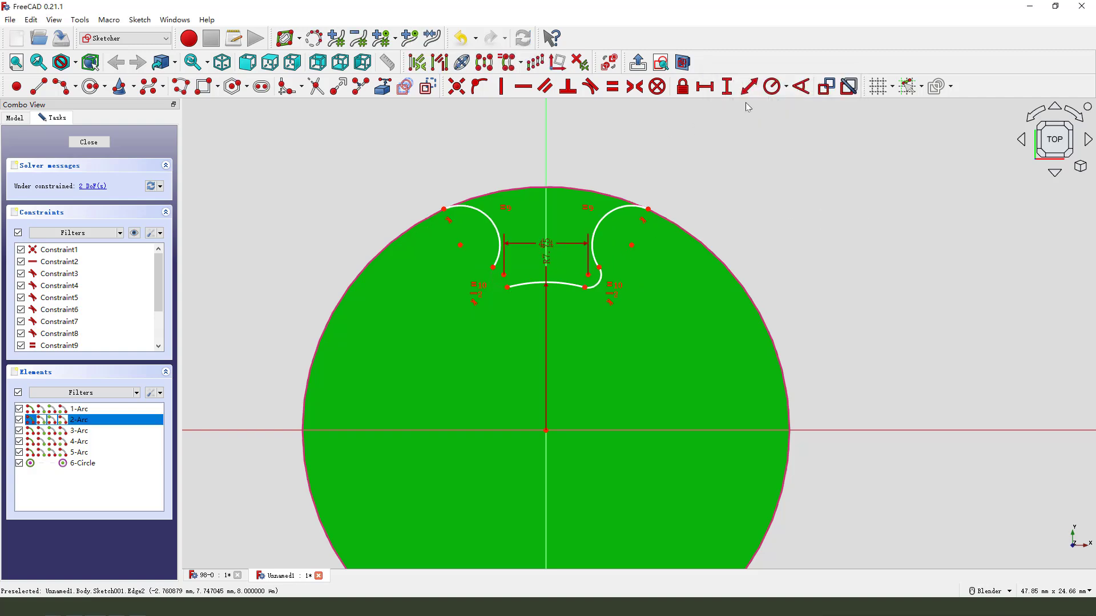
click(771, 86)
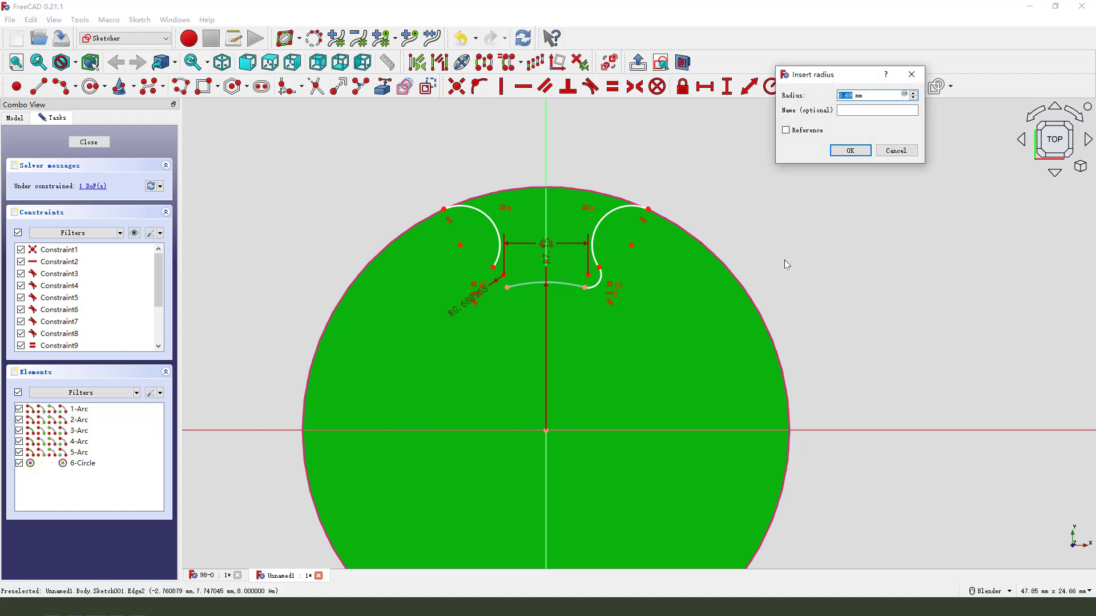
text(0.85)
key(Return)
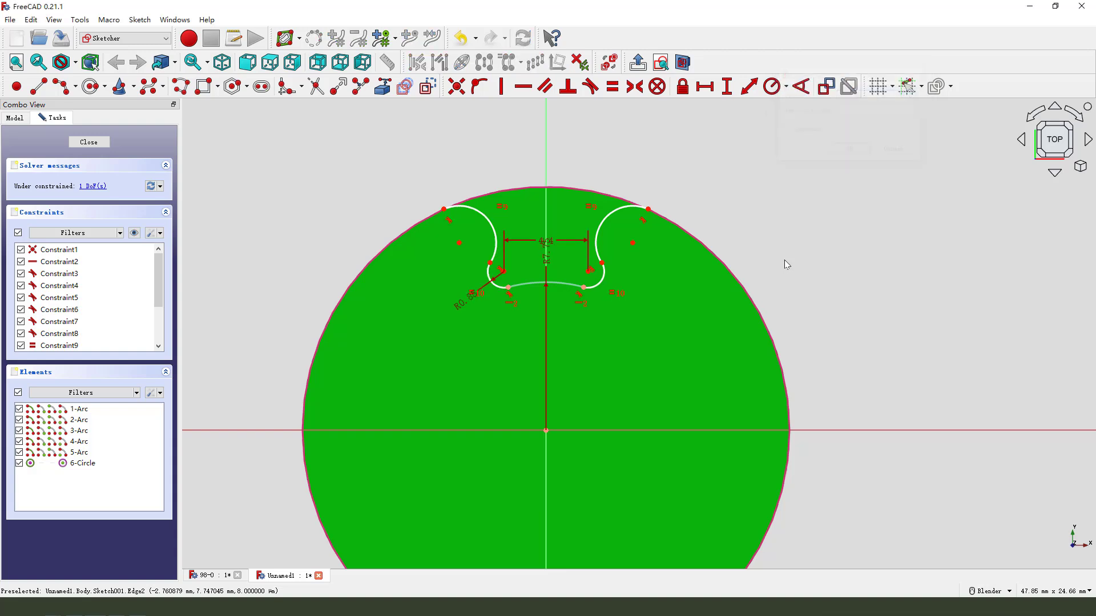
- Constrain the horizontal distance between the centres of the two outer arcs to 5.7 mm
click(632, 243)
click(459, 243)
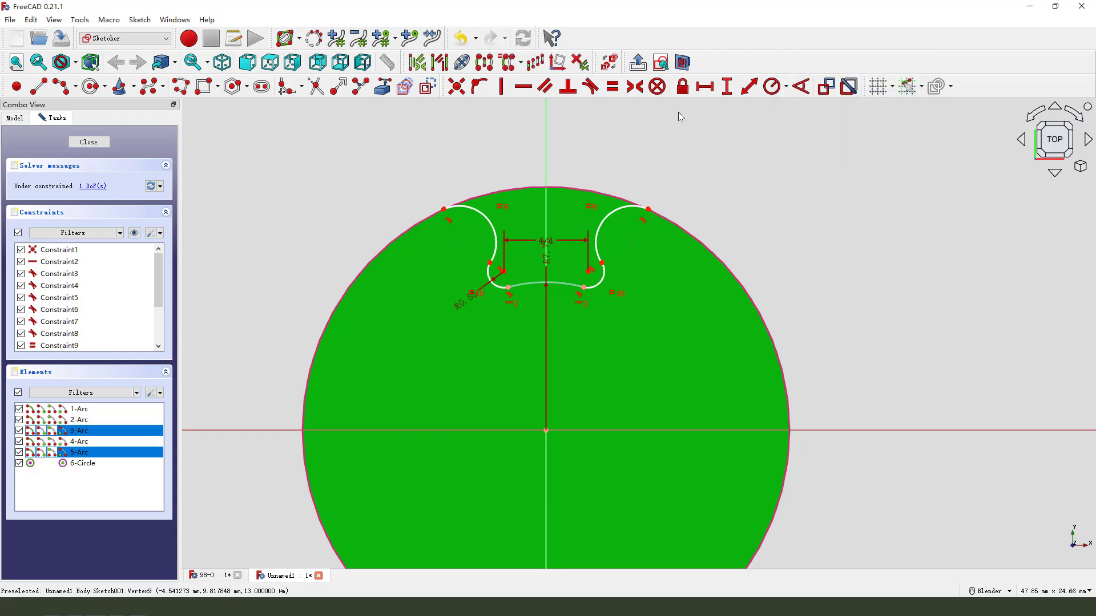
click(704, 86)
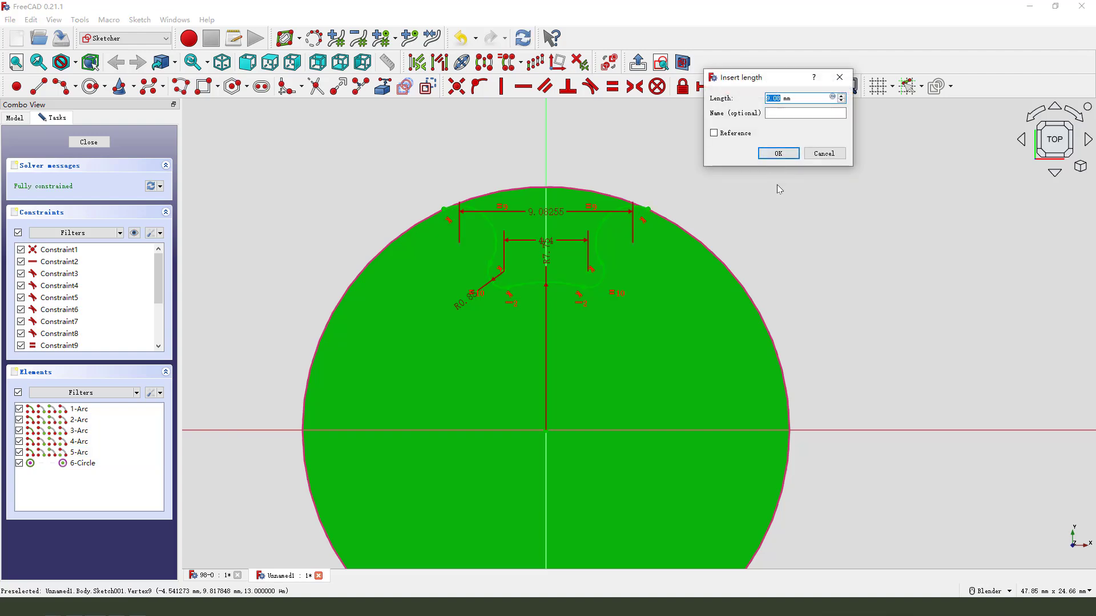
text(5.7)
key(Return)
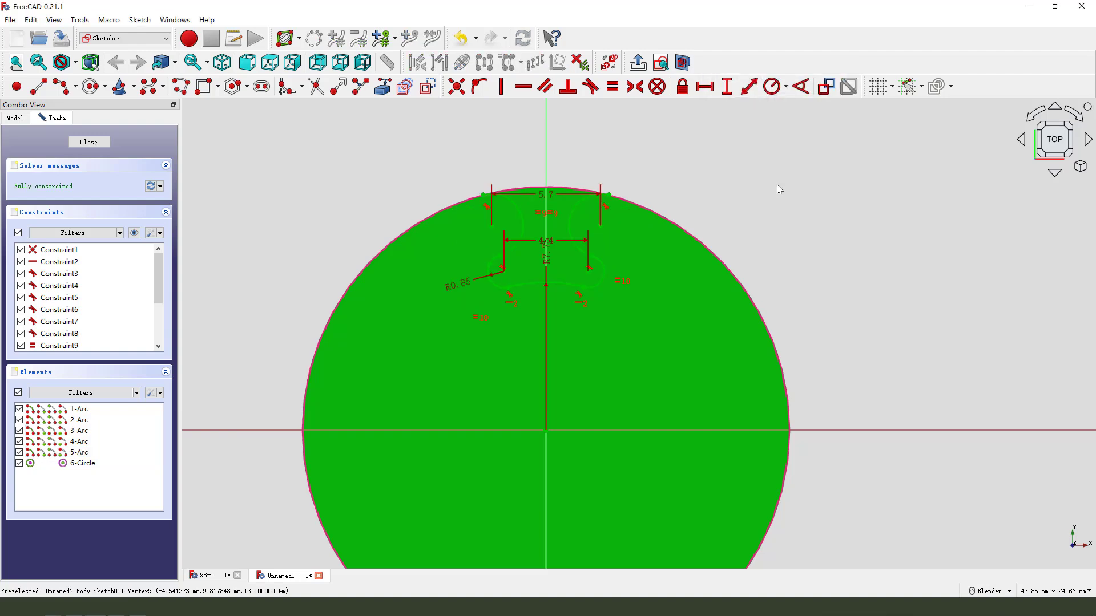
- Reposition the 5.7 mm, 4.4 mm, R7.75 and R0.85 dimension labels so they sit clear of the groove profile
drag(552, 200, 553, 147)
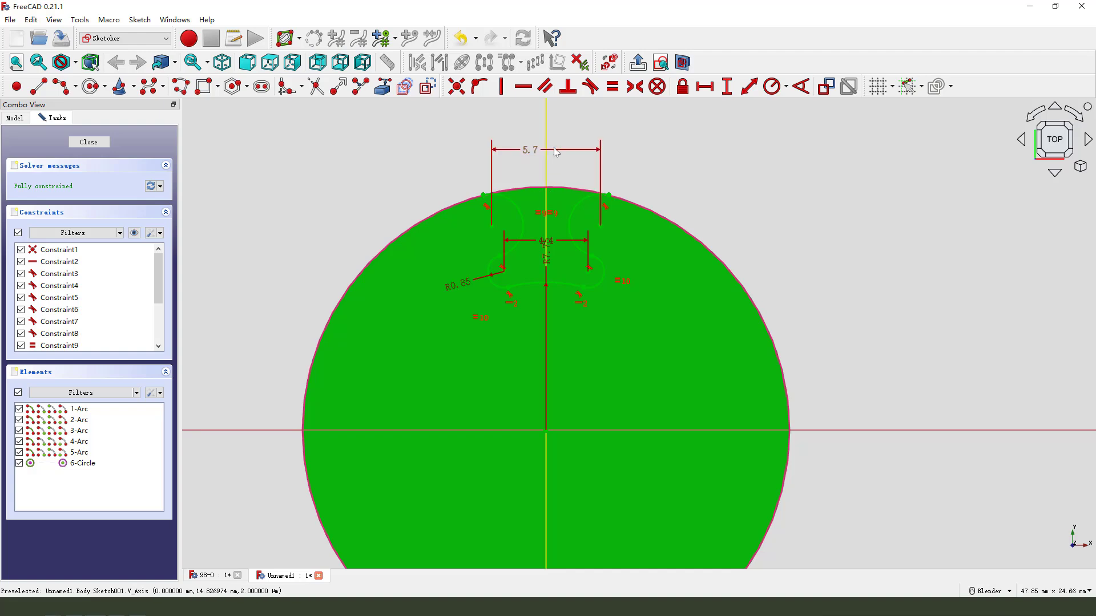
scroll(583, 165, up, 2)
drag(532, 294, 514, 396)
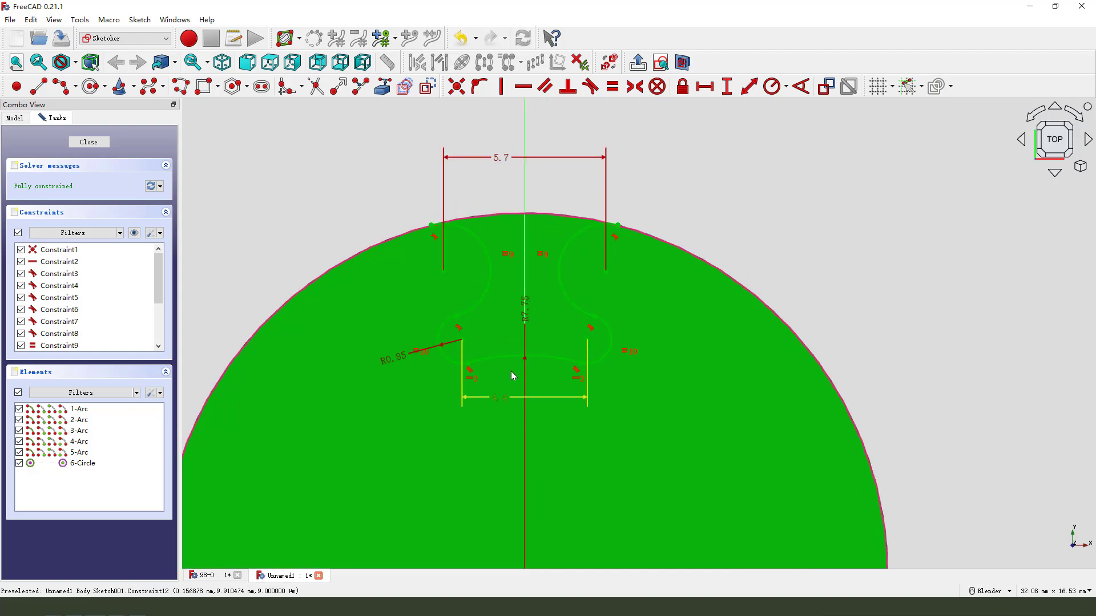
drag(525, 313, 553, 335)
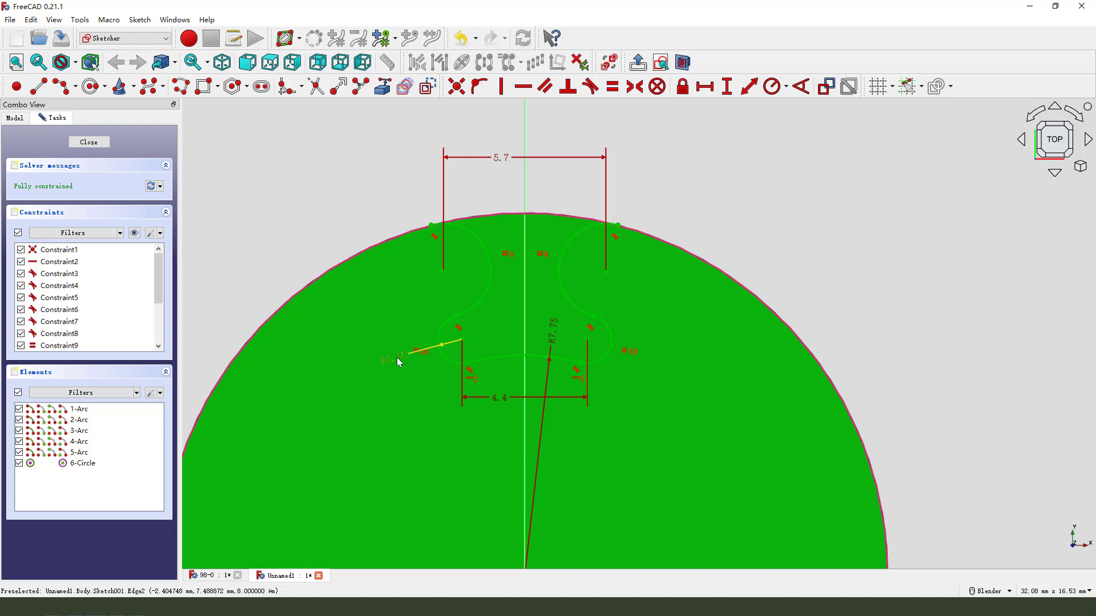
drag(397, 361, 405, 380)
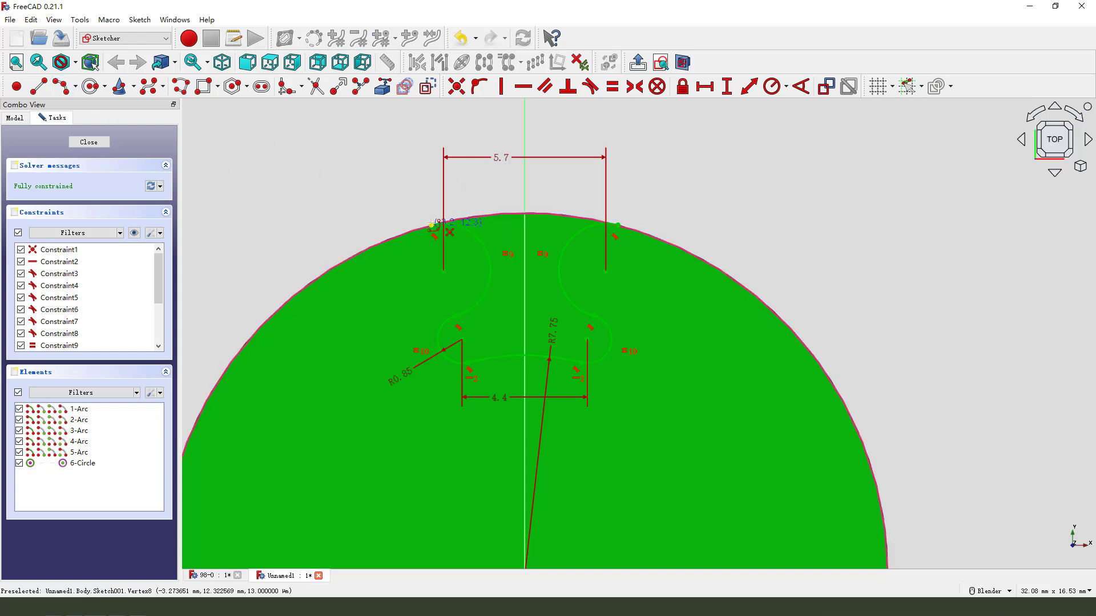
- Close the groove profile with an arc between the free ends of the outer arcs, bulging beyond the cylinder's edge
click(432, 225)
click(617, 225)
click(565, 123)
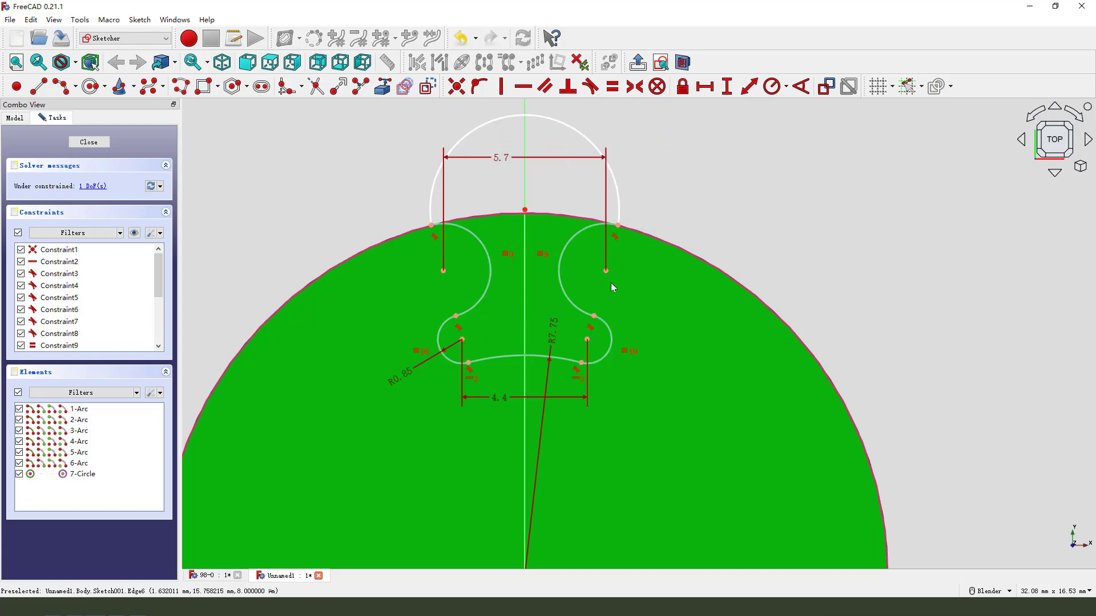
- Constrain the closing arc's radius to 3.32 mm and place its label outside the profile
scroll(611, 283, down, 1)
click(771, 93)
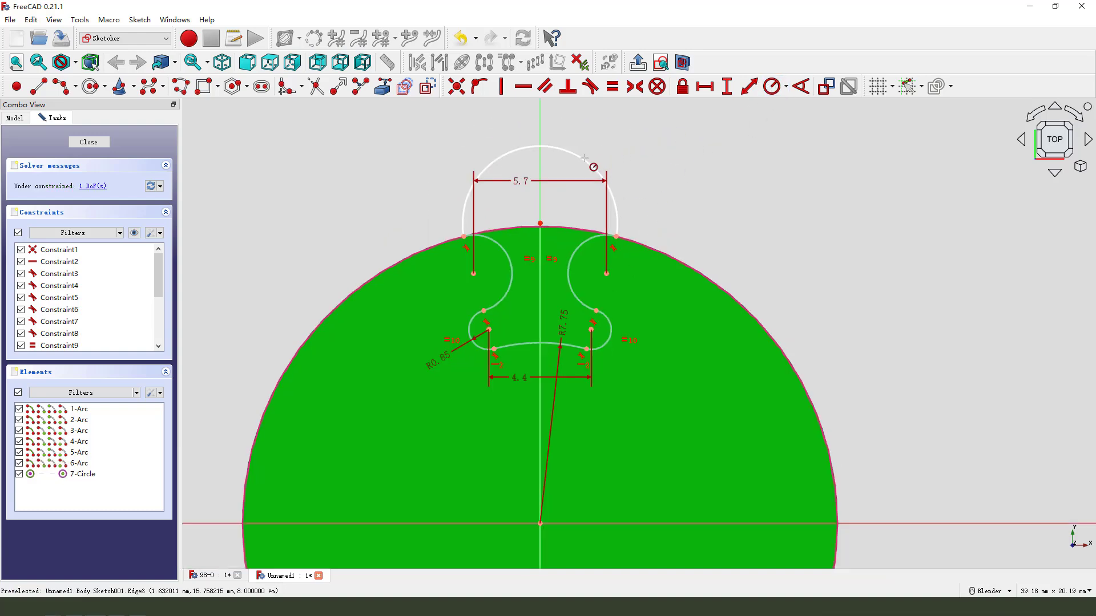
click(594, 166)
click(662, 225)
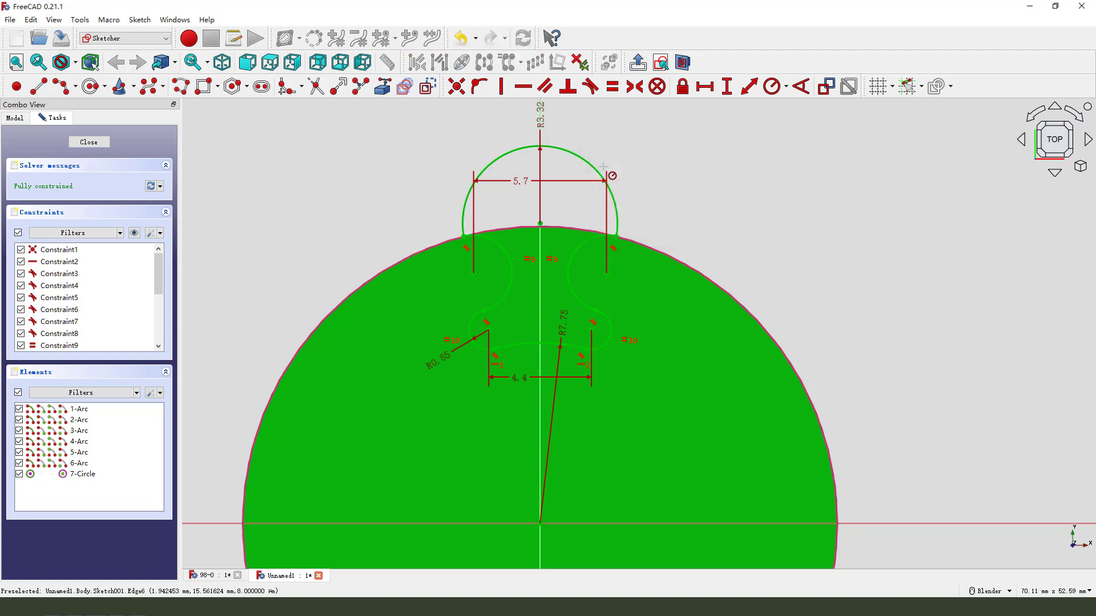
right_click(574, 130)
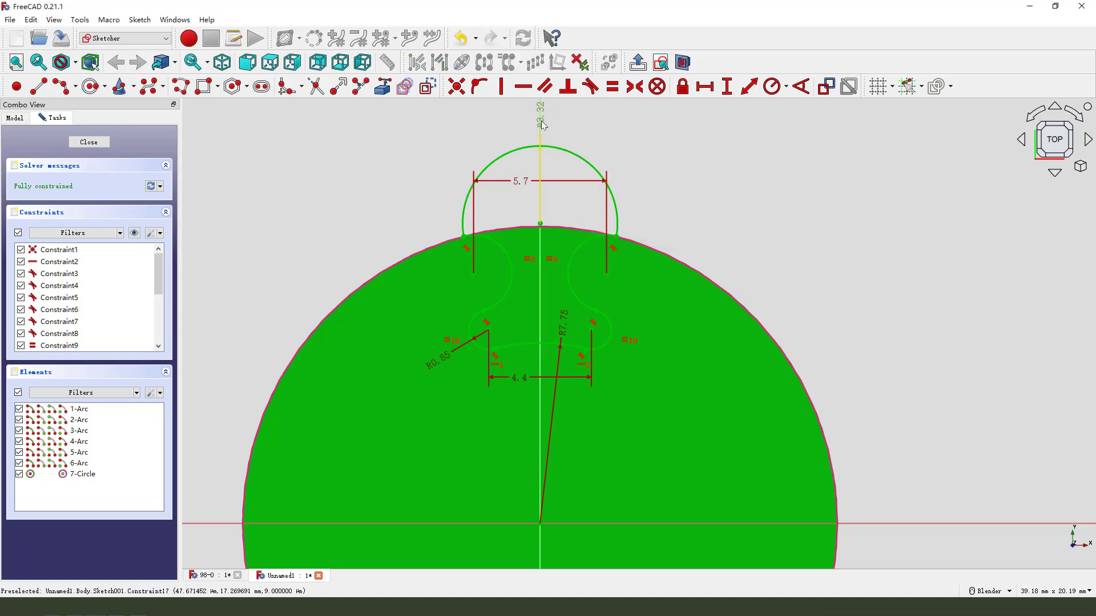
drag(541, 117, 610, 131)
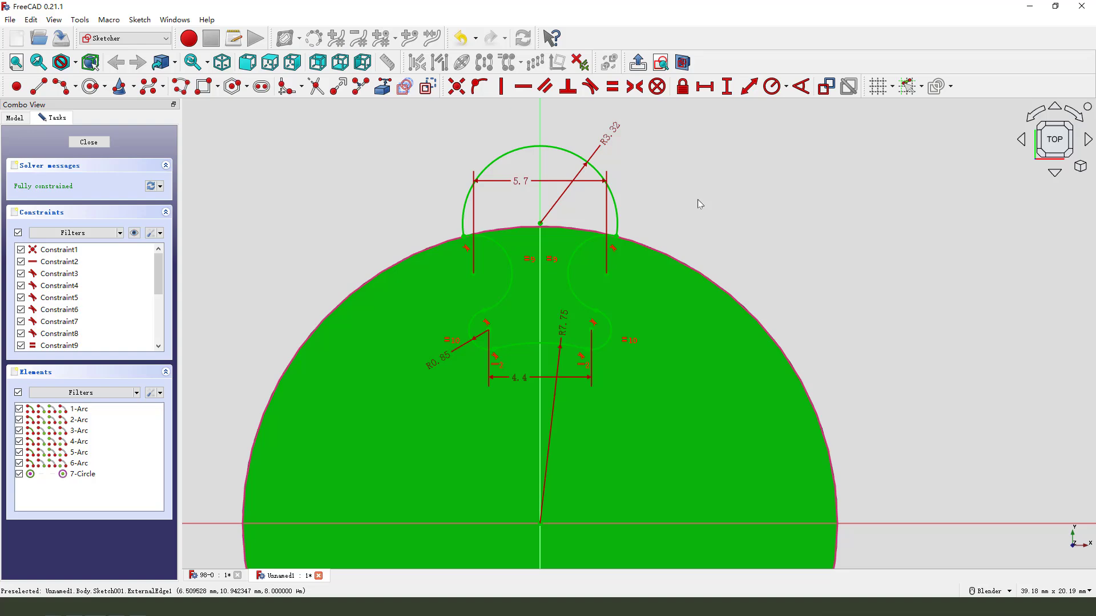
- Finish editing the groove sketch and return to the part
scroll(693, 212, down, 2)
scroll(698, 230, up, 2)
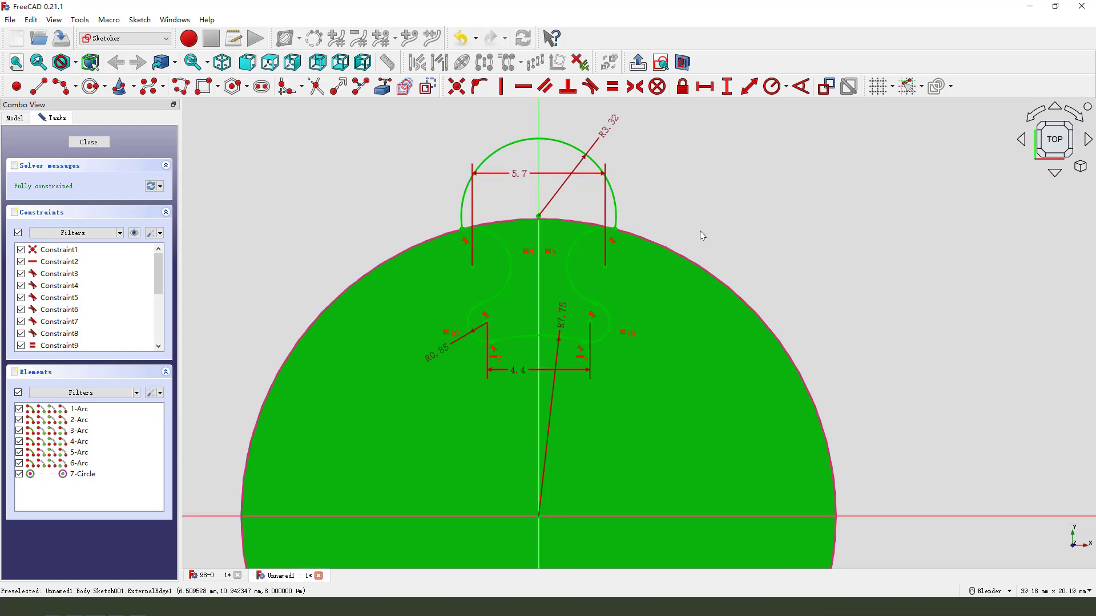
click(89, 142)
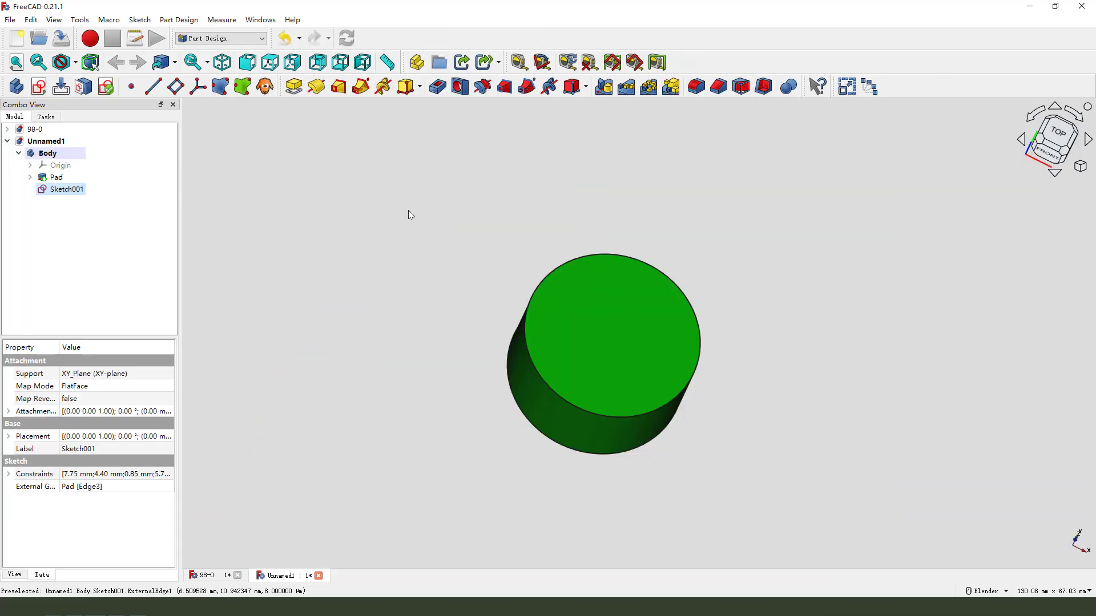
- Start a subtractive helix from the groove sketch with the base Z axis as its axis
mouse_move(751, 366)
middle_down()
mouse_move(698, 283)
mouse_move(709, 318)
middle_up()
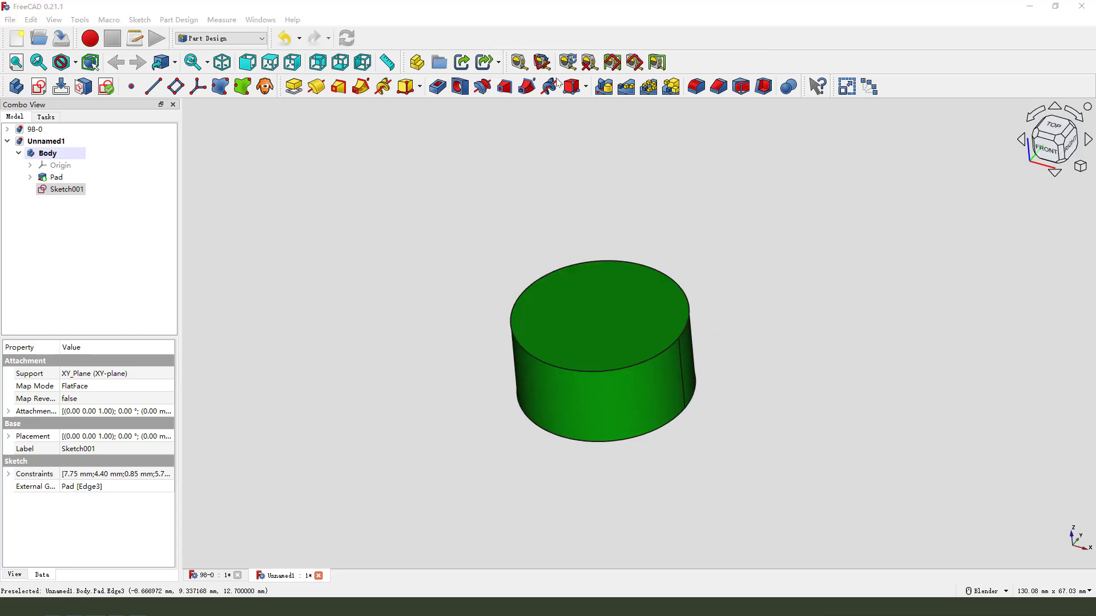
drag(543, 68, 563, 103)
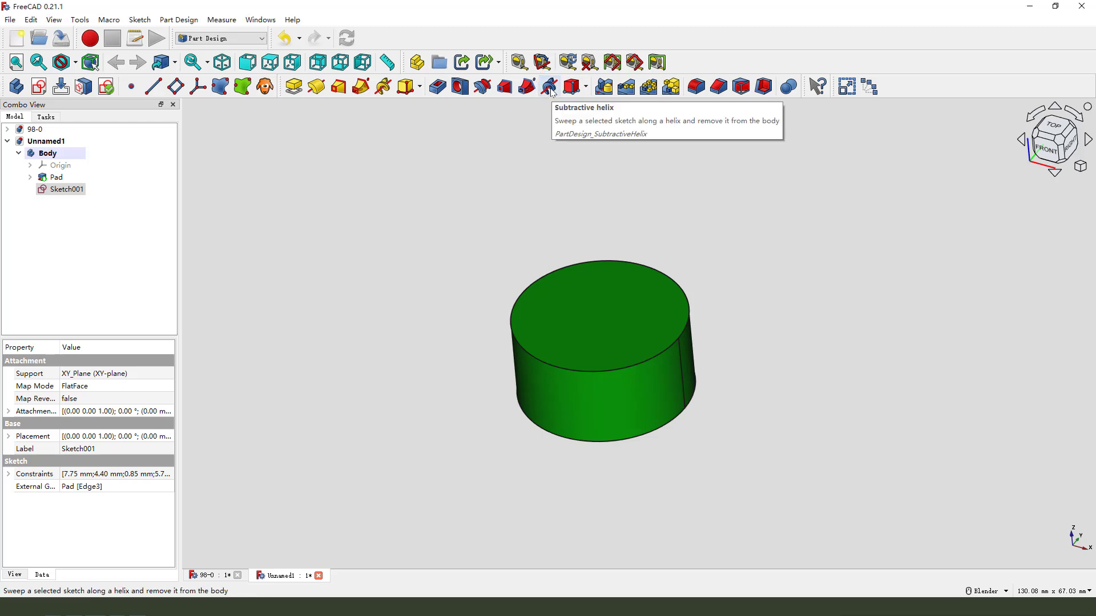
click(550, 89)
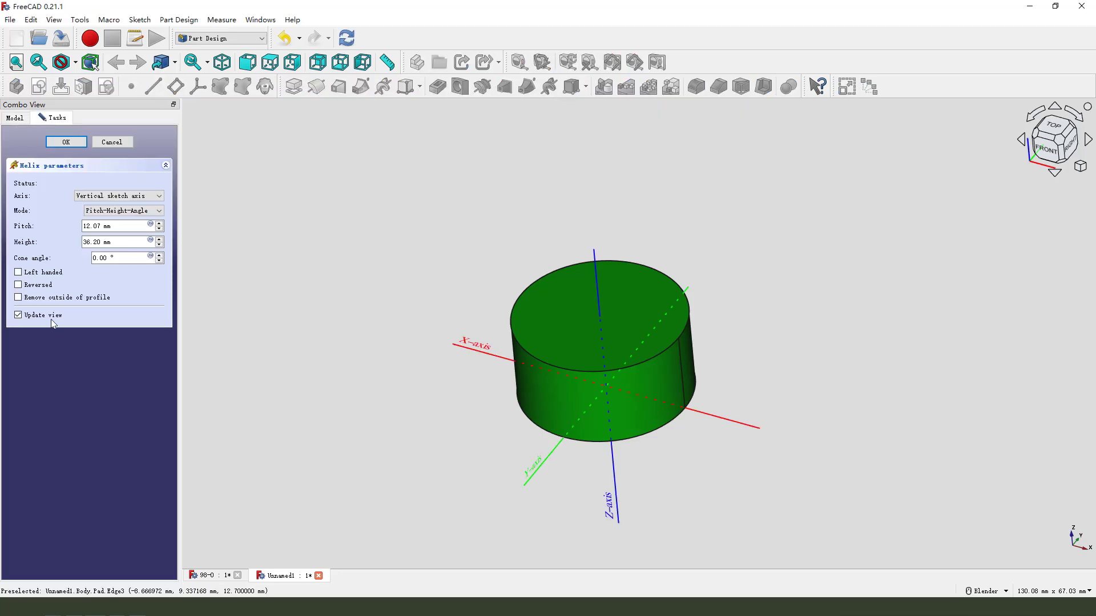
click(159, 199)
- Set the subtractive helix's height to 12.7 mm and its pitch to 127 mm
click(127, 245)
middle_drag(699, 455, 550, 447)
drag(112, 226, 77, 243)
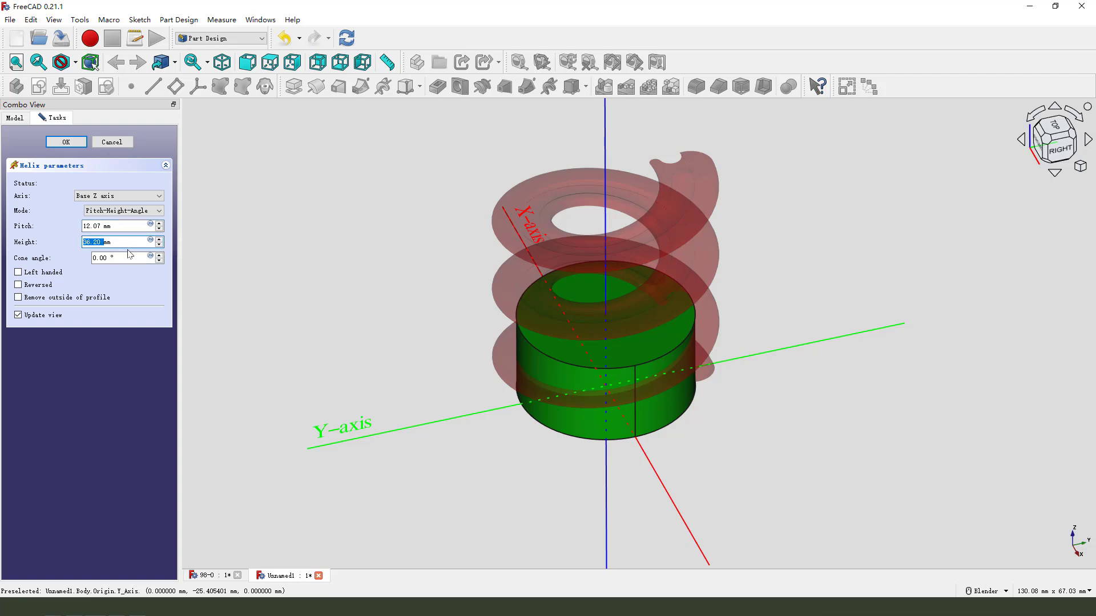
text(12. 7mm)
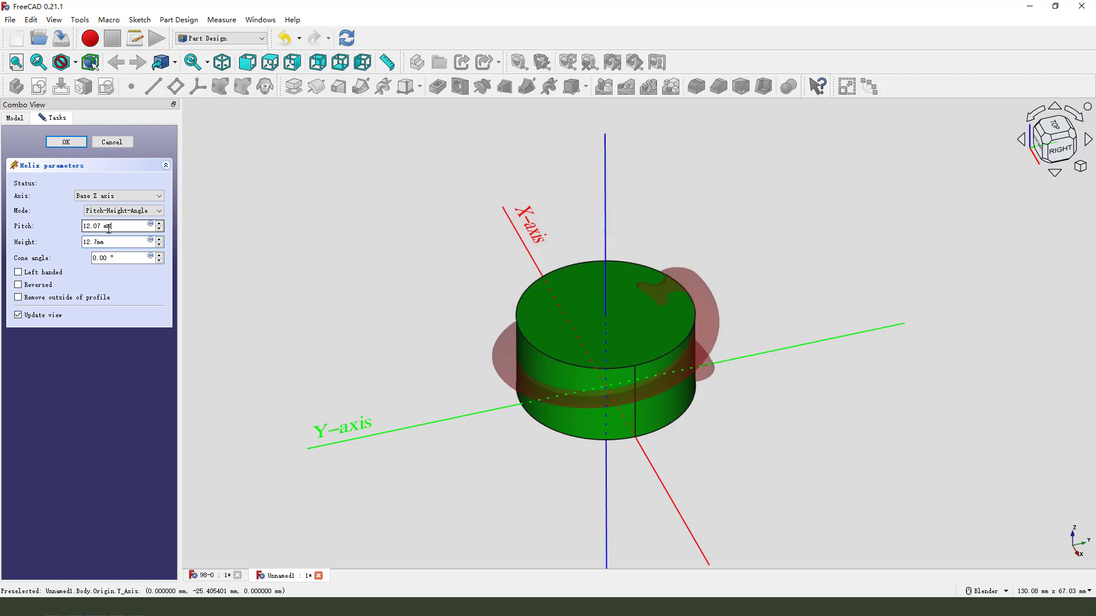
drag(124, 227, 77, 230)
text(127)
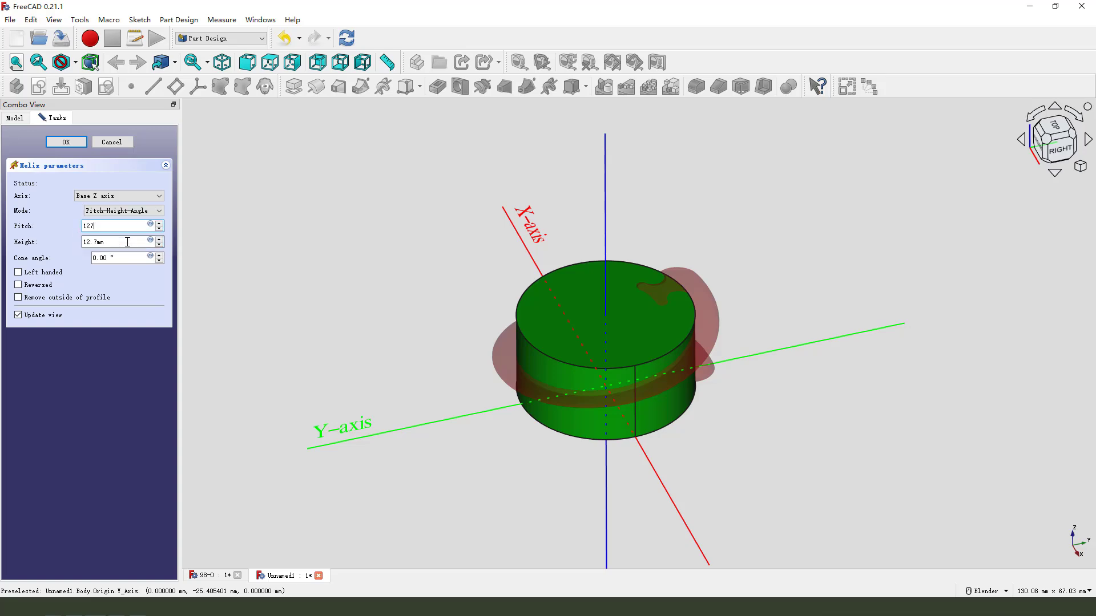
- Check the groove preview from several sides and apply the subtractive helix to the cylinder
middle_drag(679, 365, 526, 287)
scroll(729, 394, up, 3)
scroll(535, 277, up, 3)
scroll(589, 301, down, 3)
middle_drag(589, 301, 602, 262)
scroll(621, 392, down, 3)
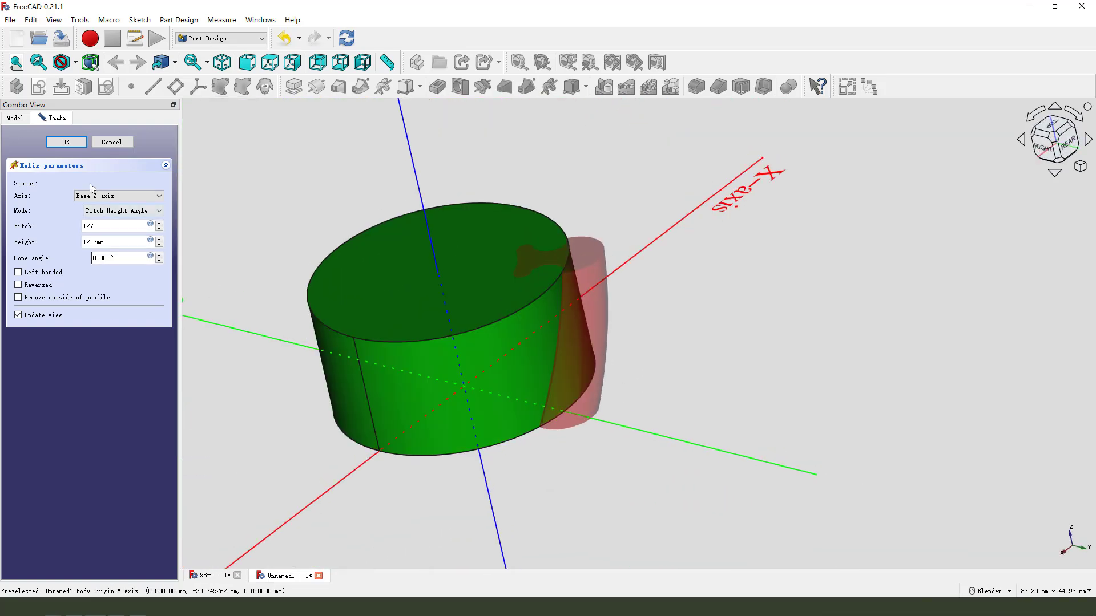
click(67, 142)
middle_drag(640, 380, 599, 396)
middle_drag(238, 177, 657, 412)
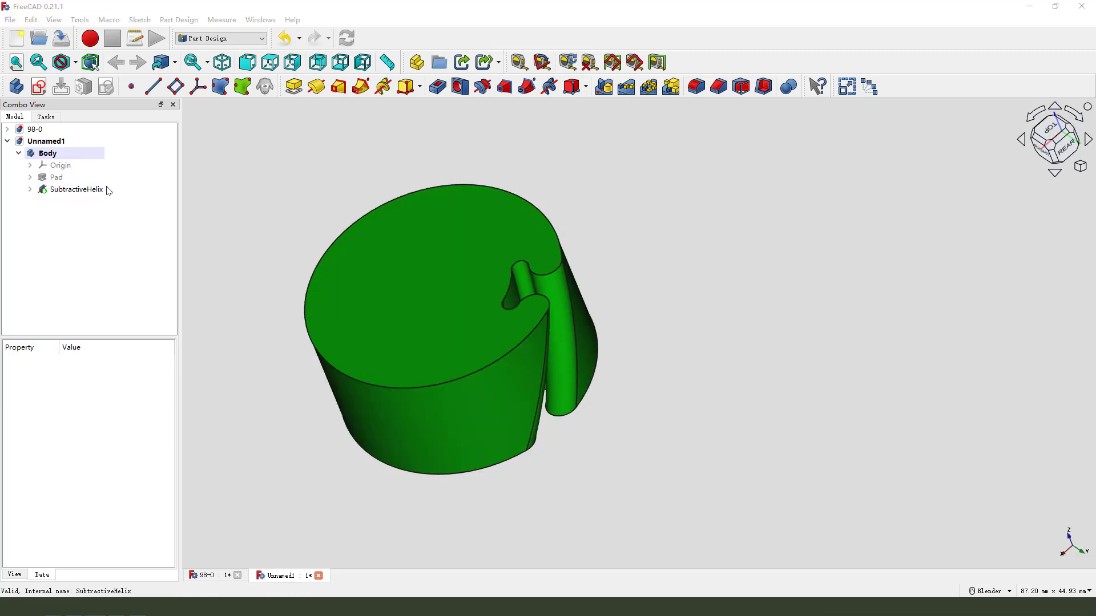
- Create a polar pattern of the subtractive helix groove with 3 occurrences over 360° about the normal sketch axis
drag(107, 187, 140, 174)
drag(37, 197, 106, 200)
click(88, 191)
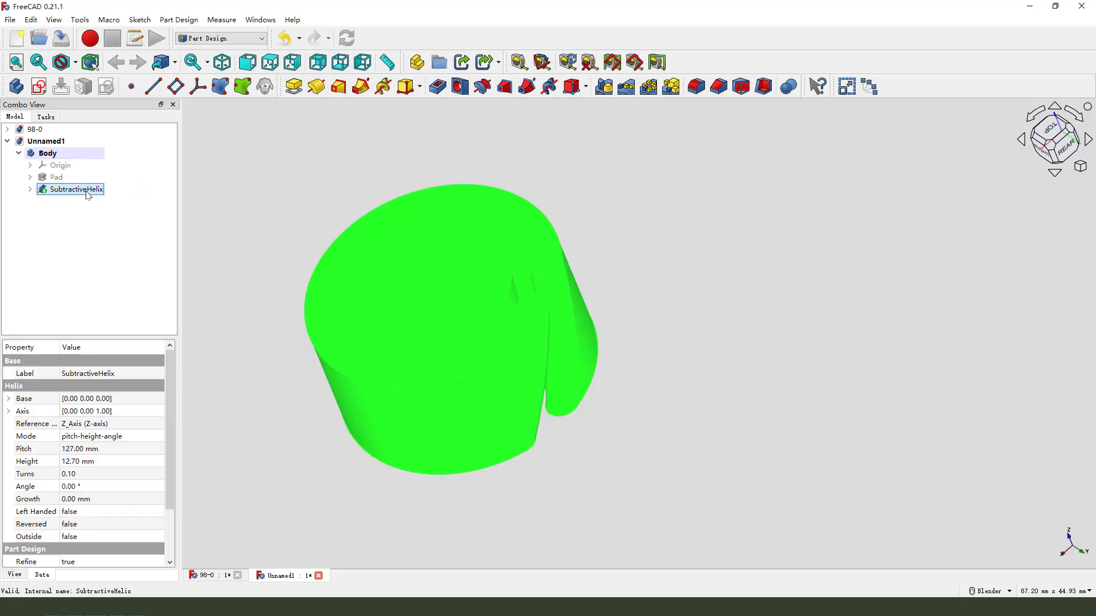
click(649, 91)
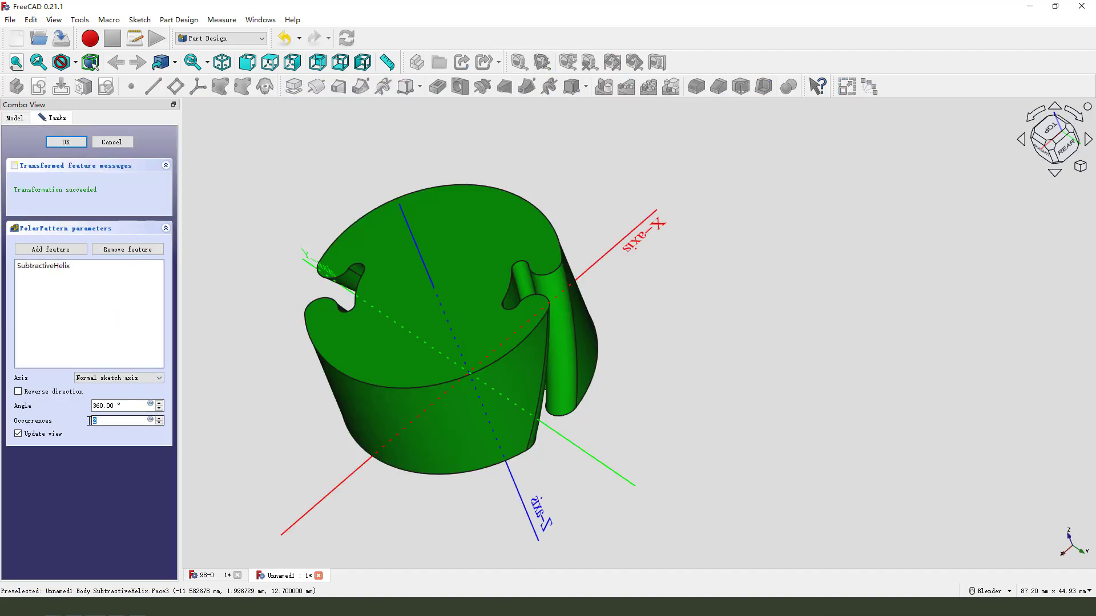
text(3)
middle_drag(457, 360, 495, 330)
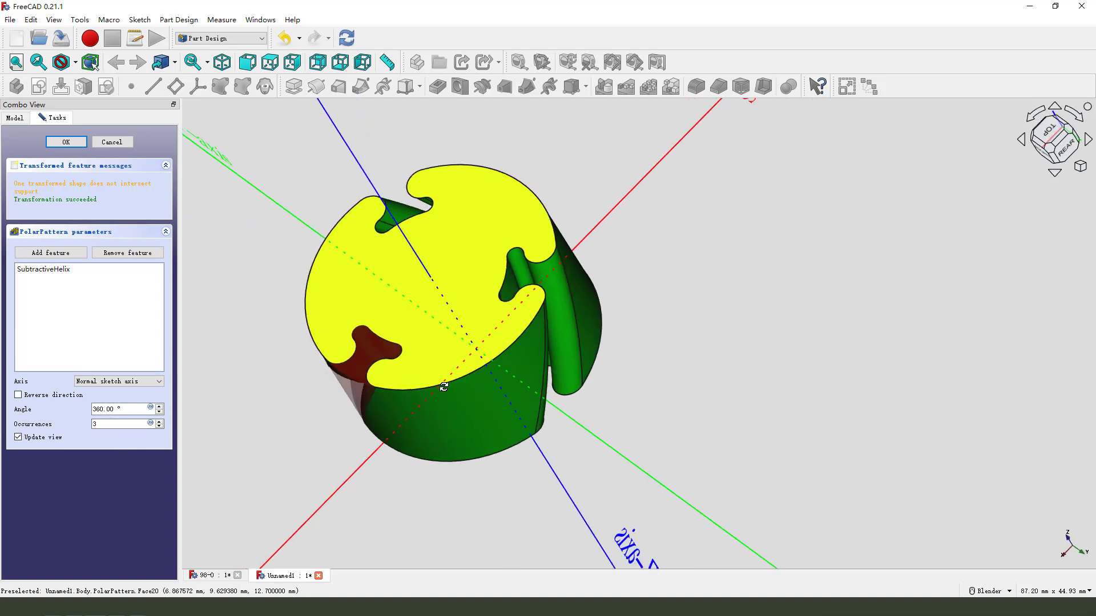
drag(530, 257, 549, 287)
drag(422, 192, 398, 207)
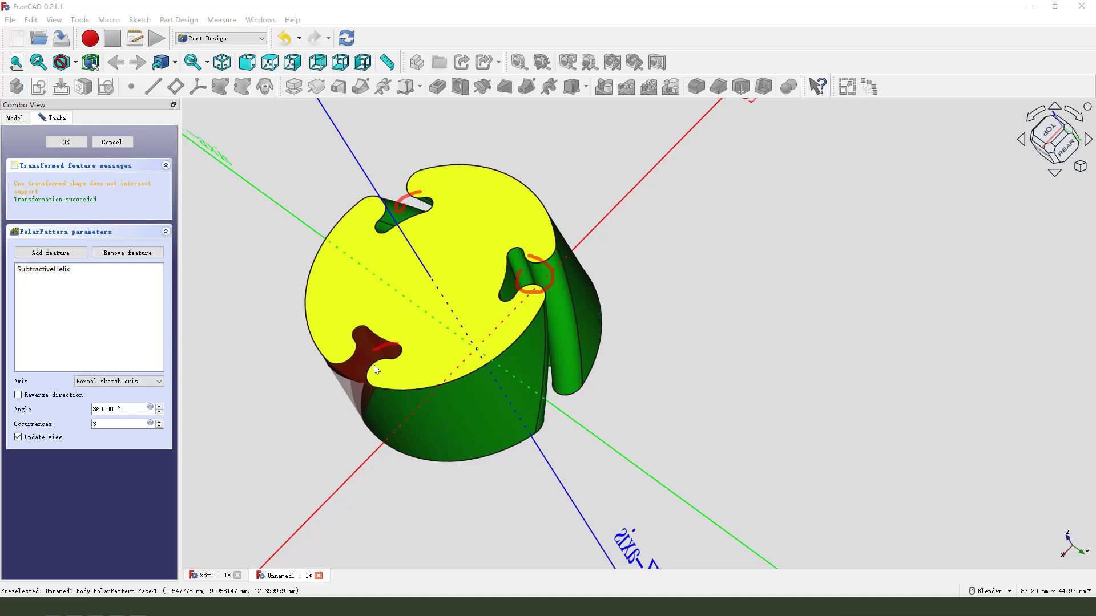
drag(81, 412, 160, 411)
key(Escape)
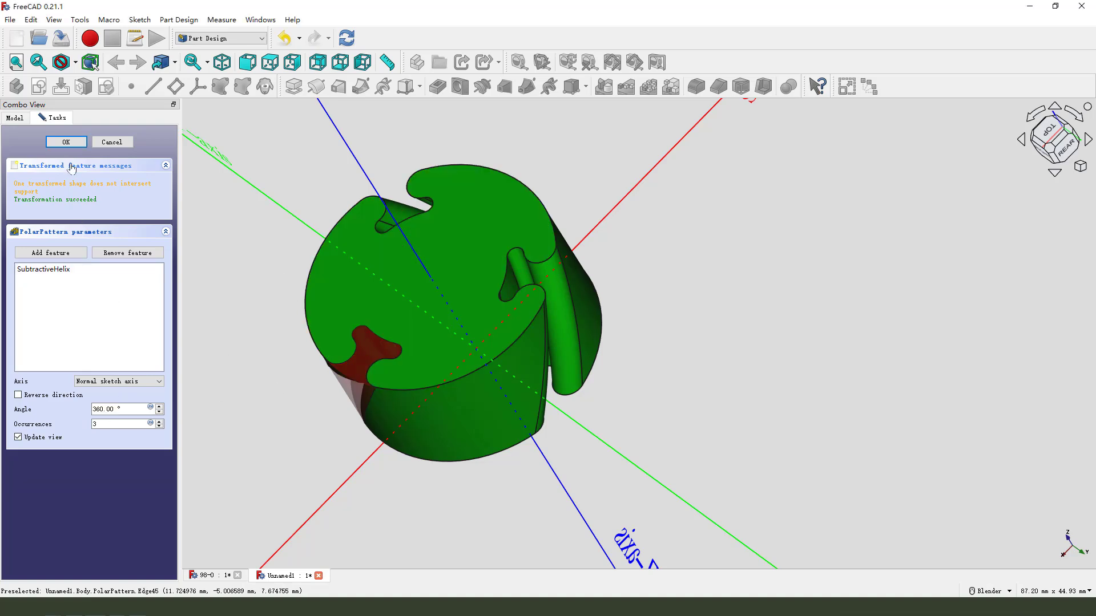
click(67, 142)
middle_drag(386, 350, 579, 343)
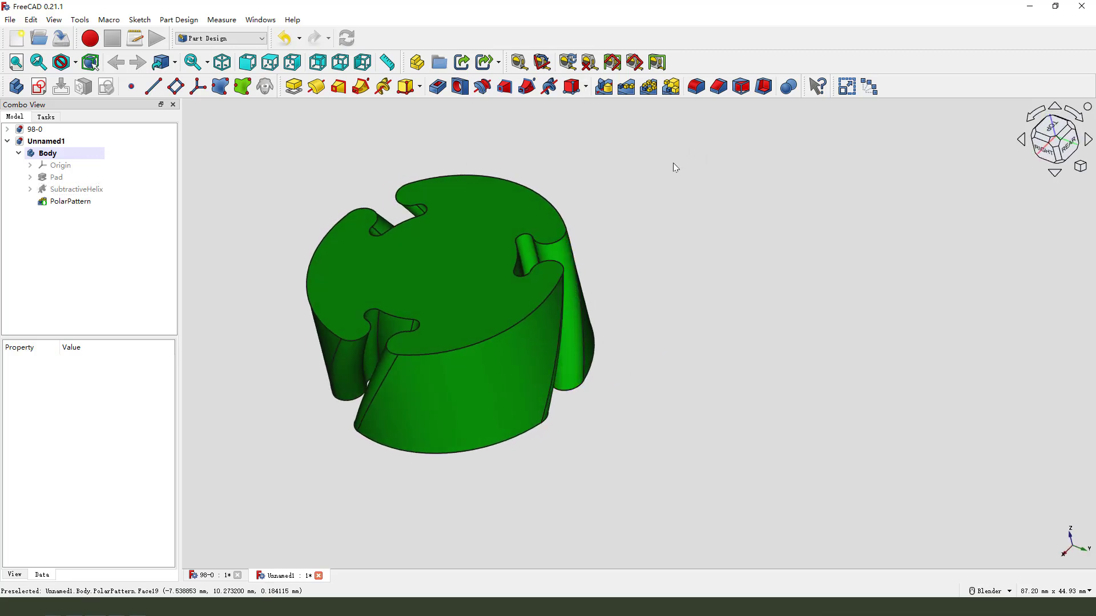
- Start a Thickness on the grooved body with a 0.75 mm wall made inwards
click(763, 87)
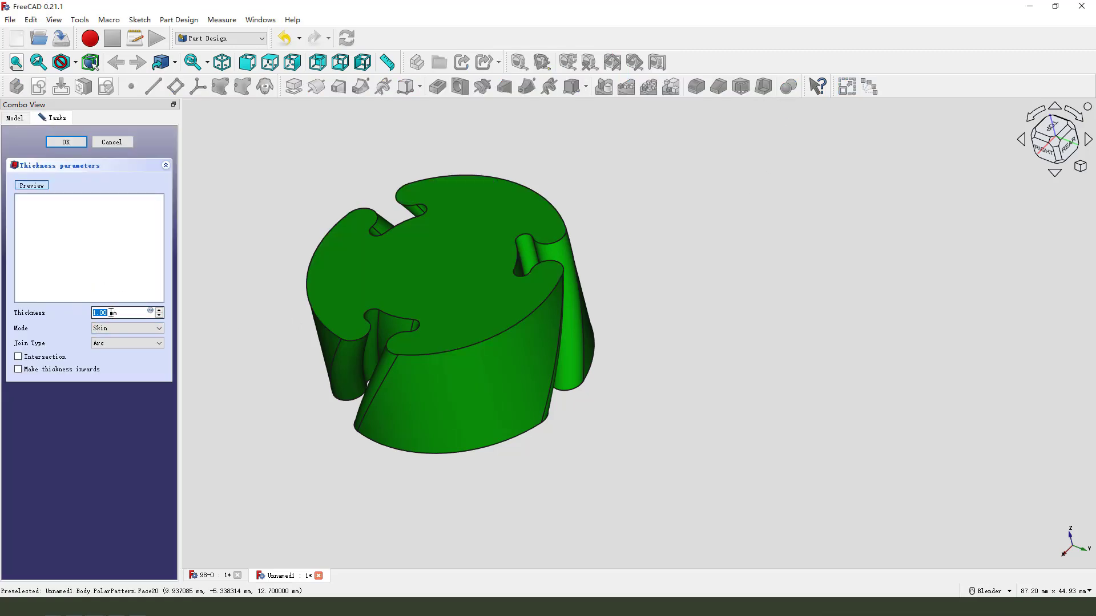
text(0.75mm)
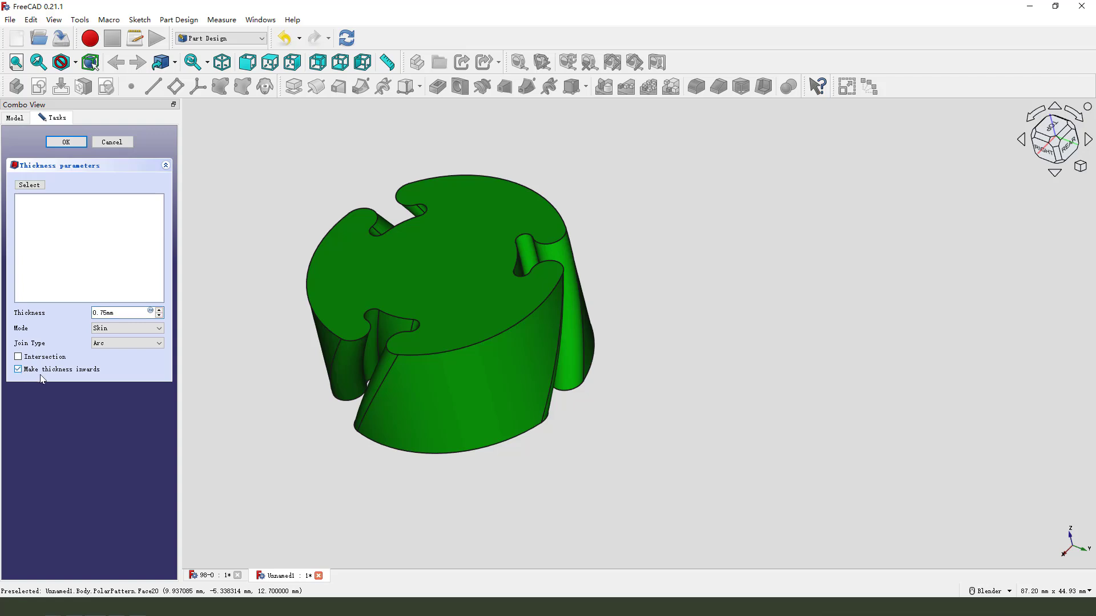
- Select the flat top and bottom end faces of the grooved cylinder as the open faces of the Thickness
click(36, 186)
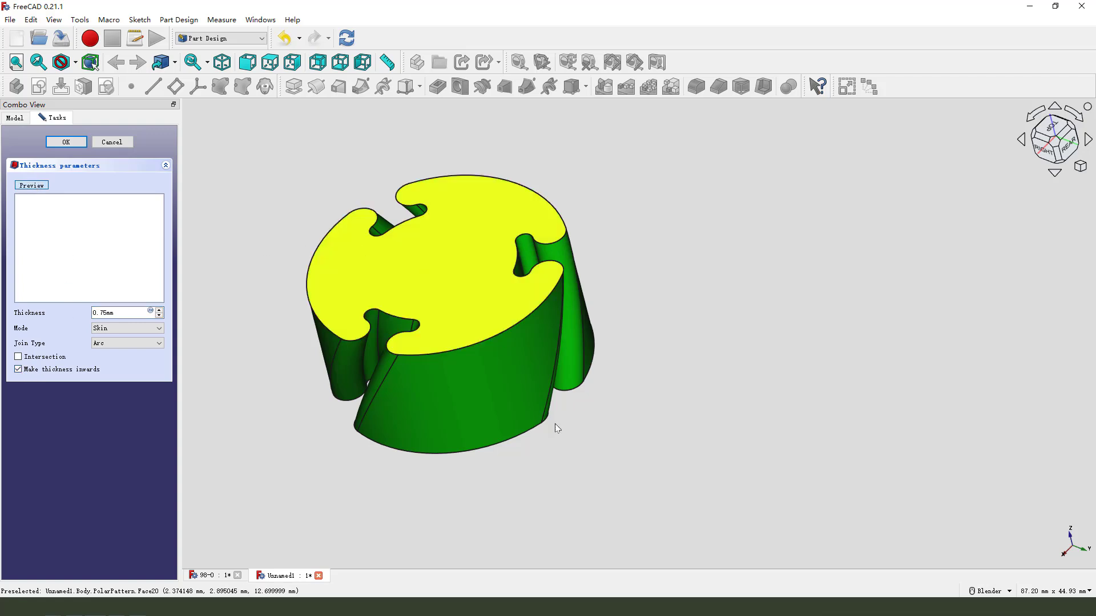
middle_drag(555, 423, 594, 438)
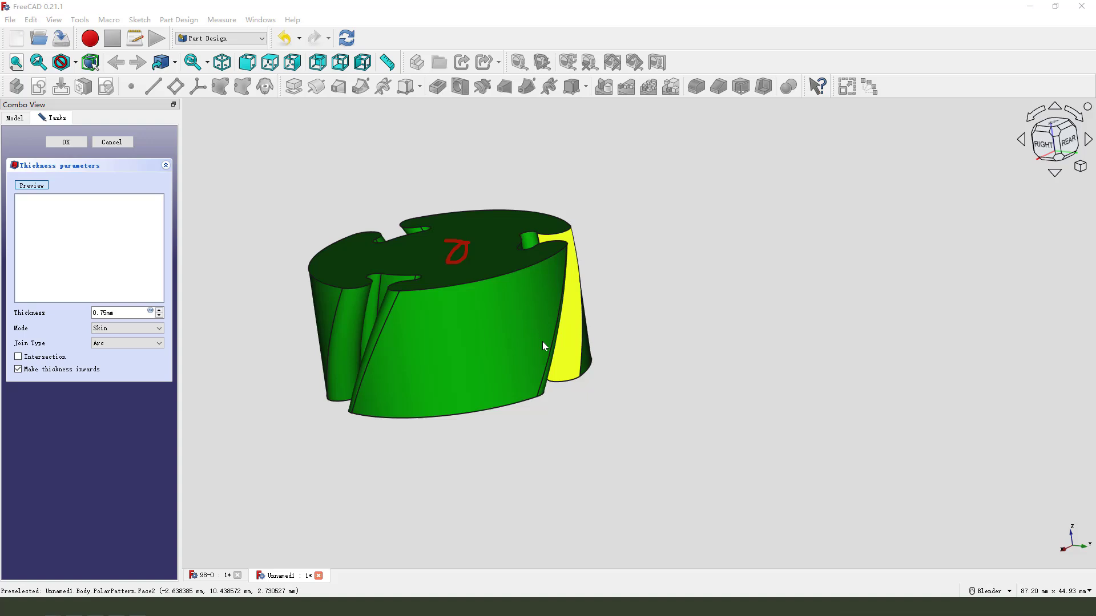
middle_drag(590, 399, 454, 336)
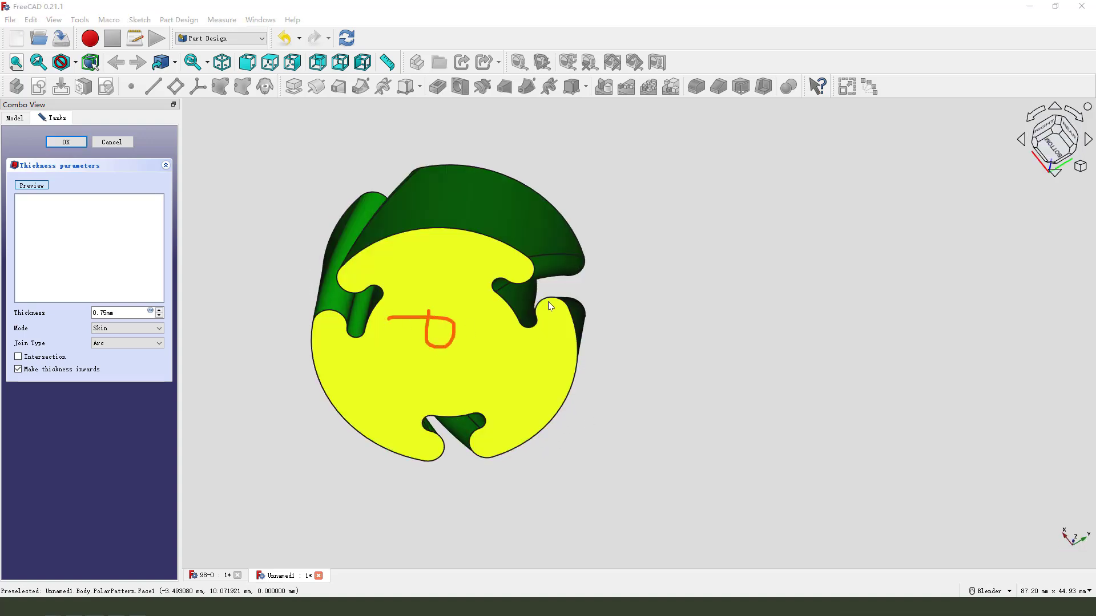
middle_drag(470, 237, 563, 542)
middle_drag(525, 280, 122, 212)
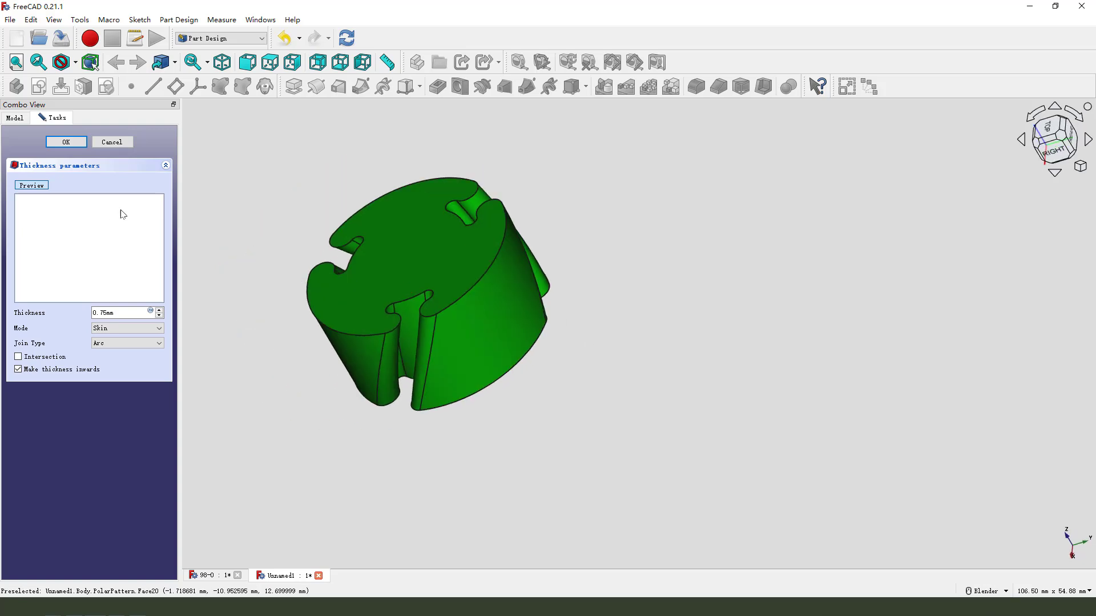
click(526, 430)
middle_drag(536, 440, 480, 305)
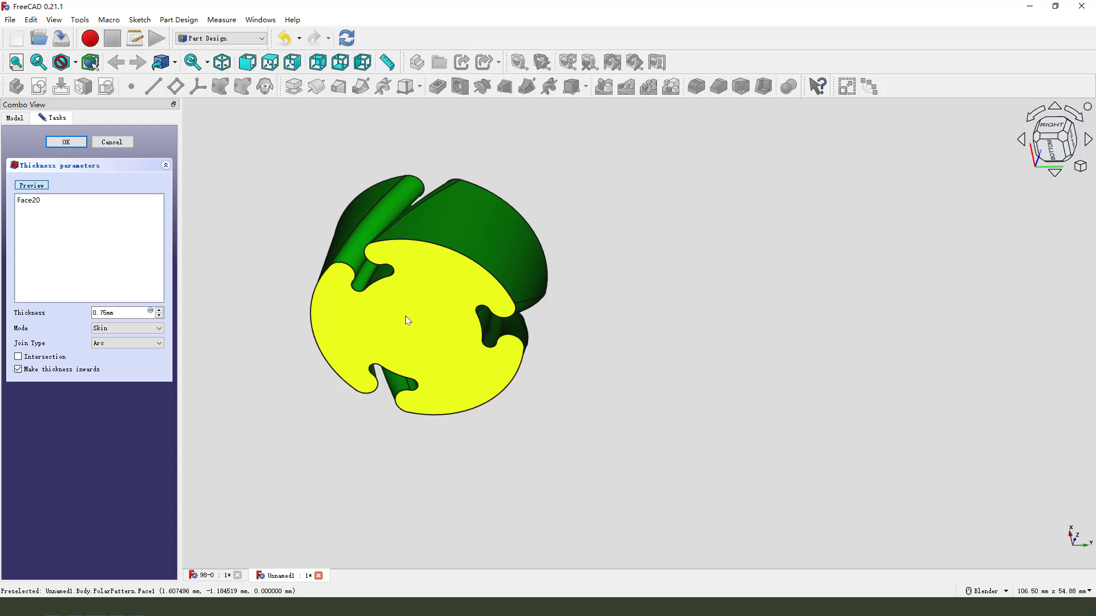
click(241, 274)
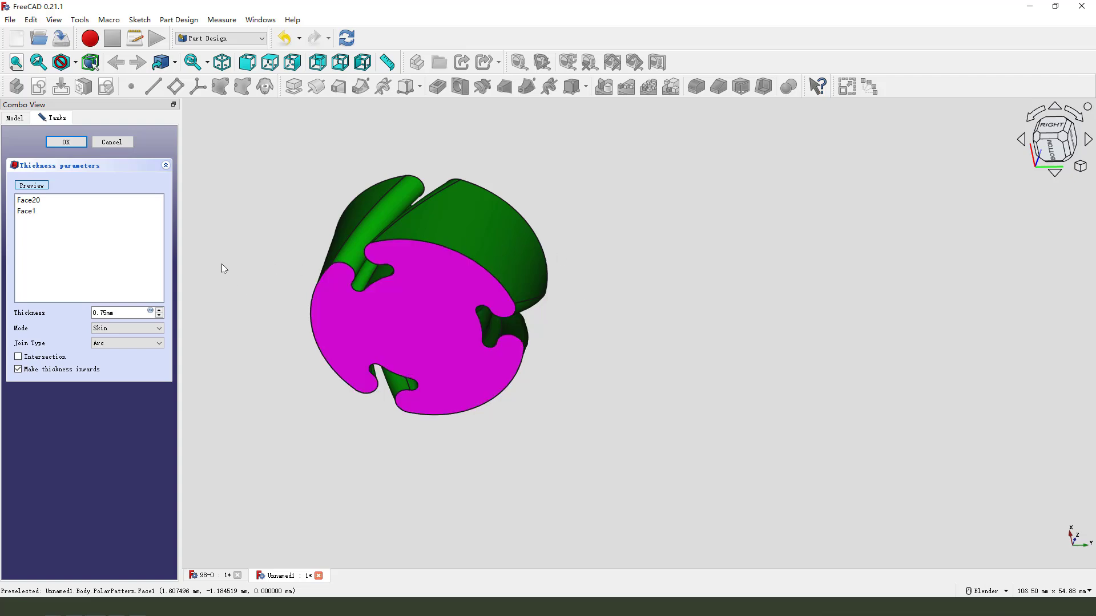
mouse_move(49, 195)
mouse_down()
mouse_move(45, 224)
mouse_move(20, 228)
mouse_move(46, 202)
mouse_up()
- Preview the hollowed adapter, apply the Thickness to the body and inspect the shell from several sides
mouse_move(294, 262)
middle_down()
mouse_move(472, 306)
mouse_move(409, 404)
mouse_move(454, 277)
mouse_move(374, 257)
mouse_move(379, 285)
mouse_move(461, 316)
mouse_move(431, 289)
mouse_move(543, 409)
middle_up()
scroll(453, 276, up, 3)
click(32, 186)
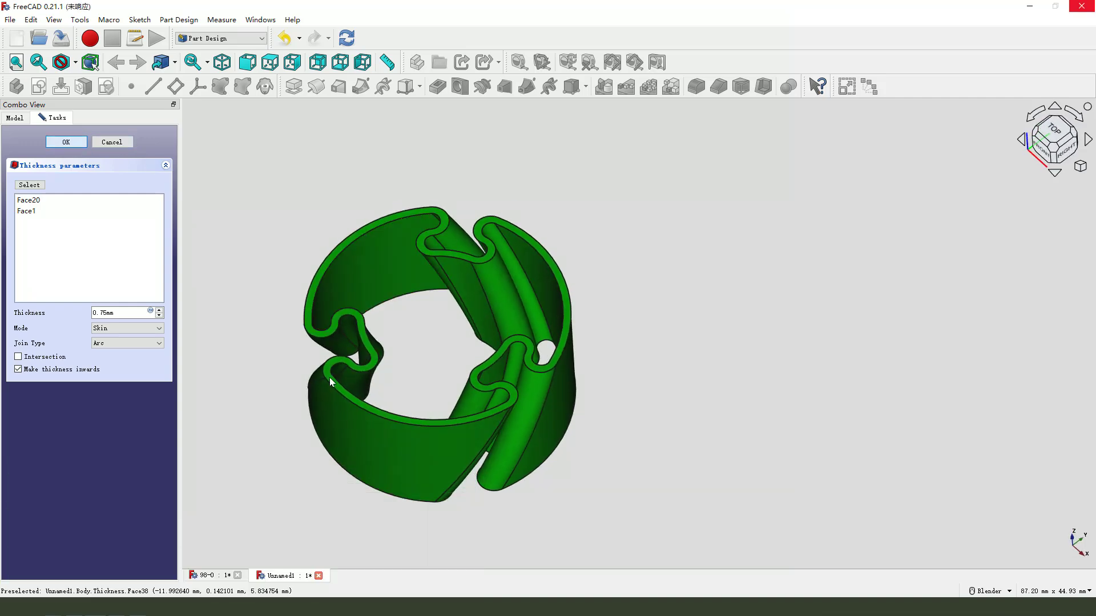
key(Return)
scroll(476, 428, down, 2)
middle_drag(477, 428, 385, 301)
scroll(461, 286, down, 2)
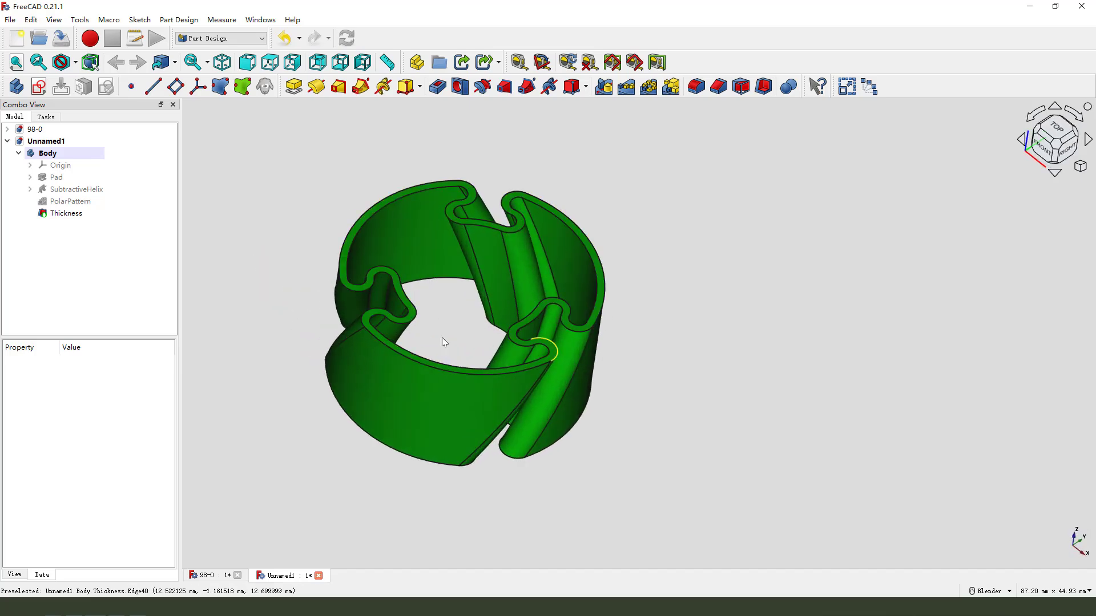
scroll(442, 337, up, 2)
middle_drag(442, 338, 609, 404)
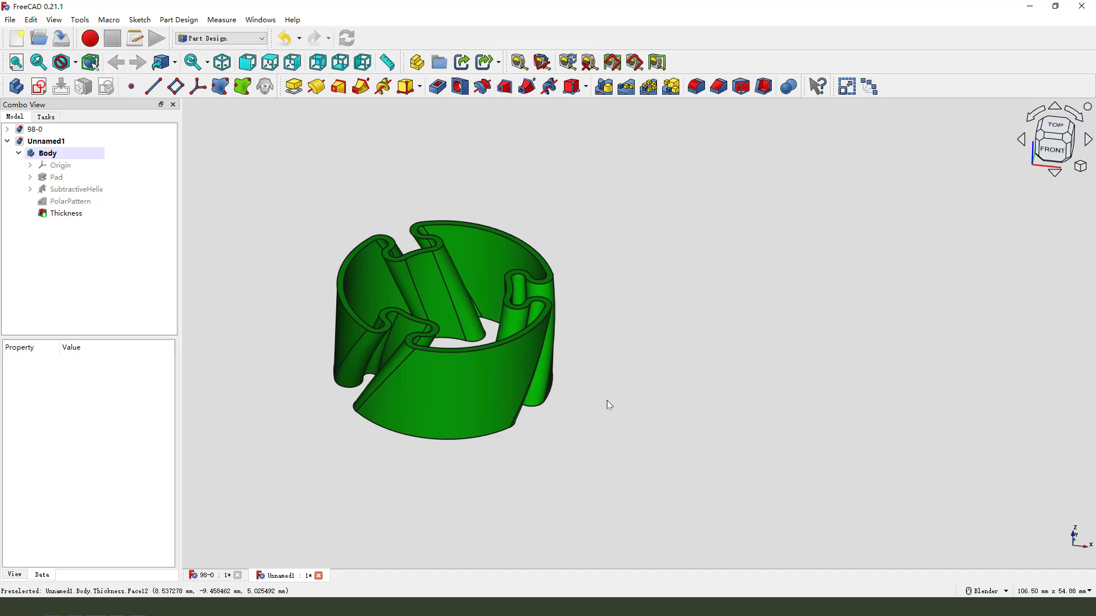